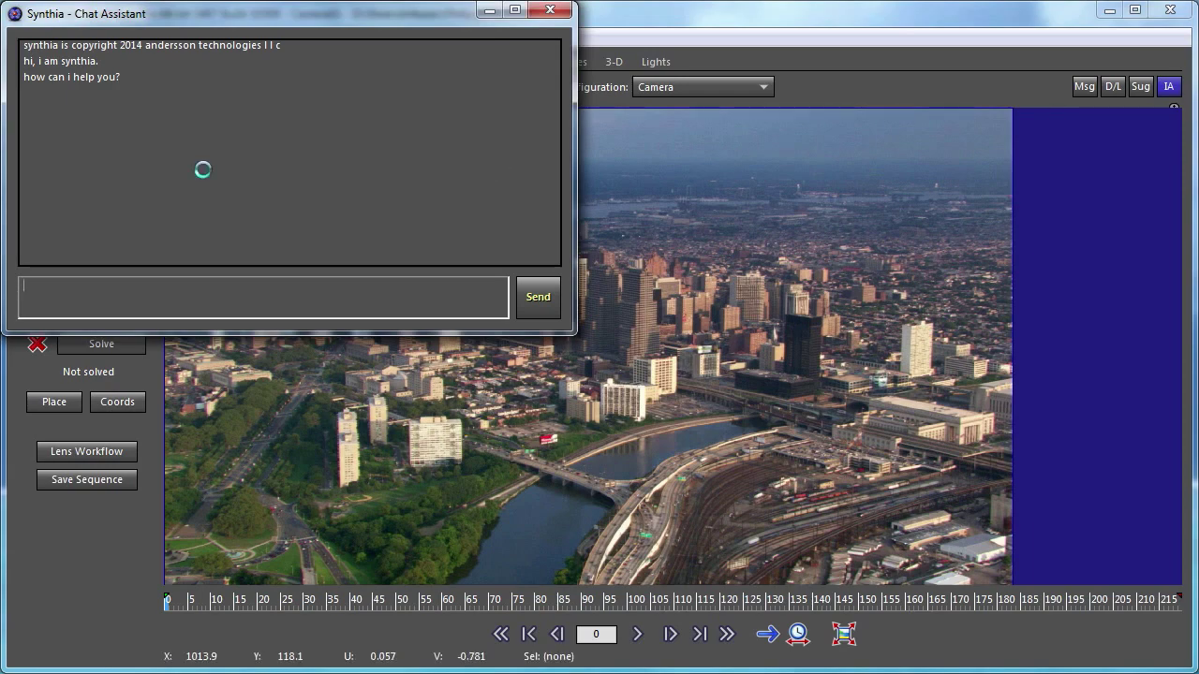
Step: Move the Synthia chat window off the footage to the lower right and have it listen for spoken commands
{"action": "left_click_drag", "start_coordinate": [120, 14], "coordinate": [728, 324]}
{"action": "left_click", "coordinate": [1168, 86]}
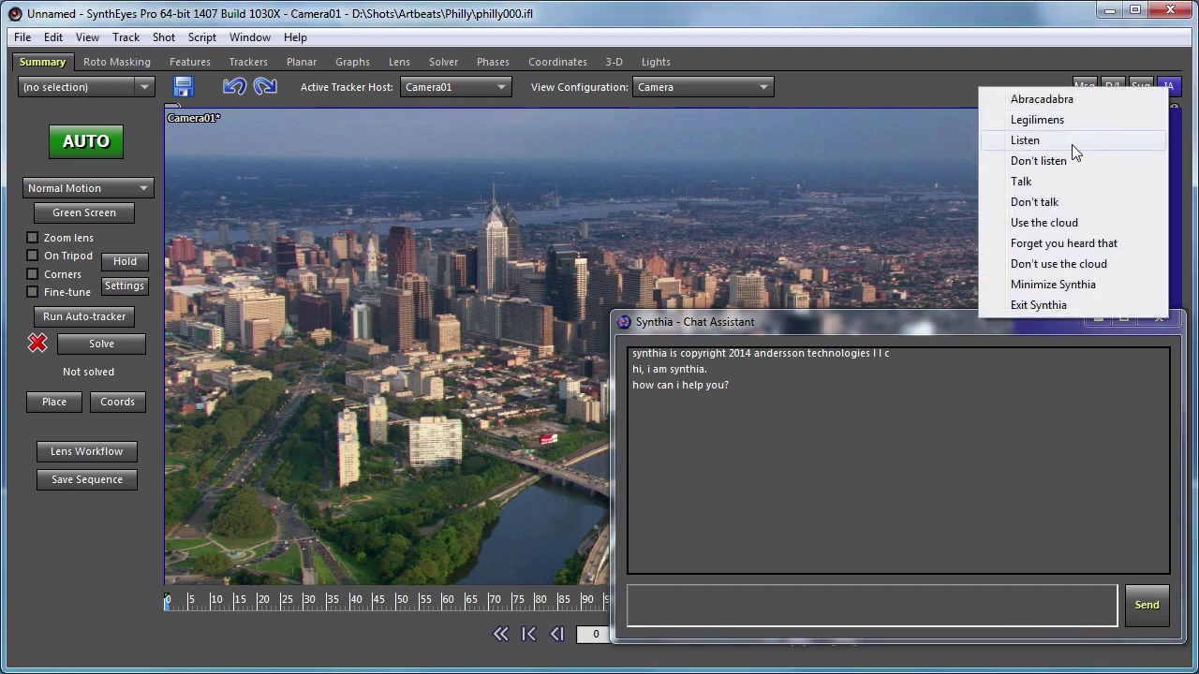
{"action": "left_click", "coordinate": [1071, 141]}
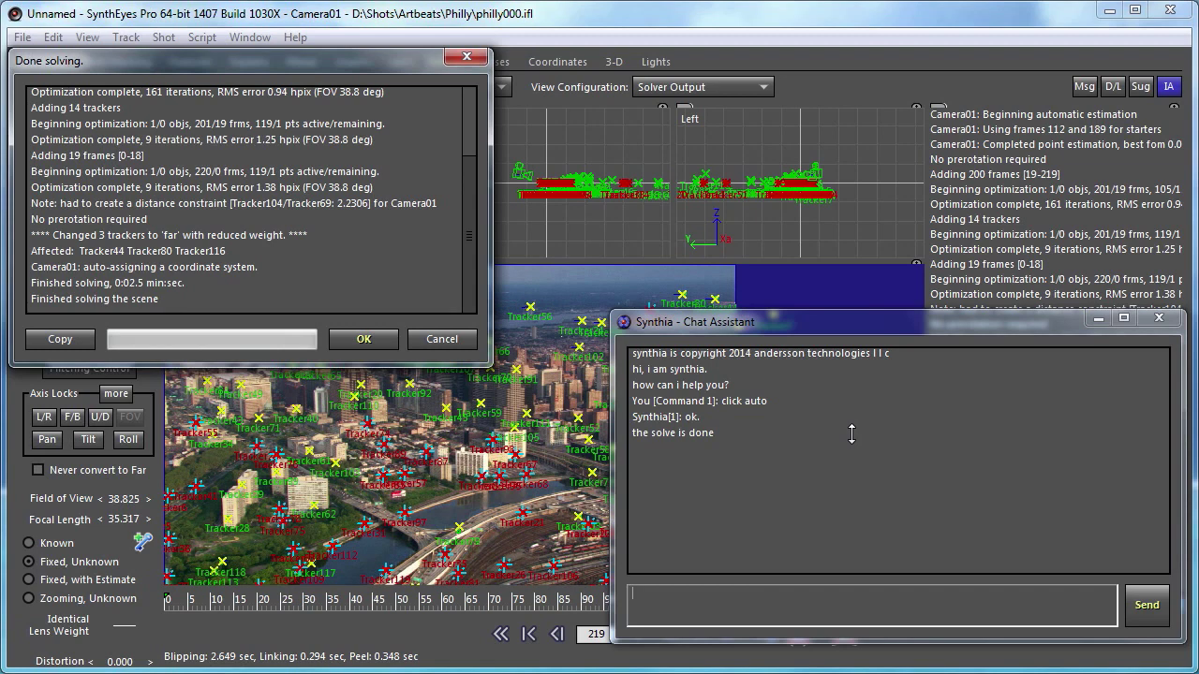
Step: Send 'click ok' to Synthia to close the Done solving report at 1.3756 hpix error
{"action": "type", "text": "click ok"}
{"action": "key", "text": "Return"}
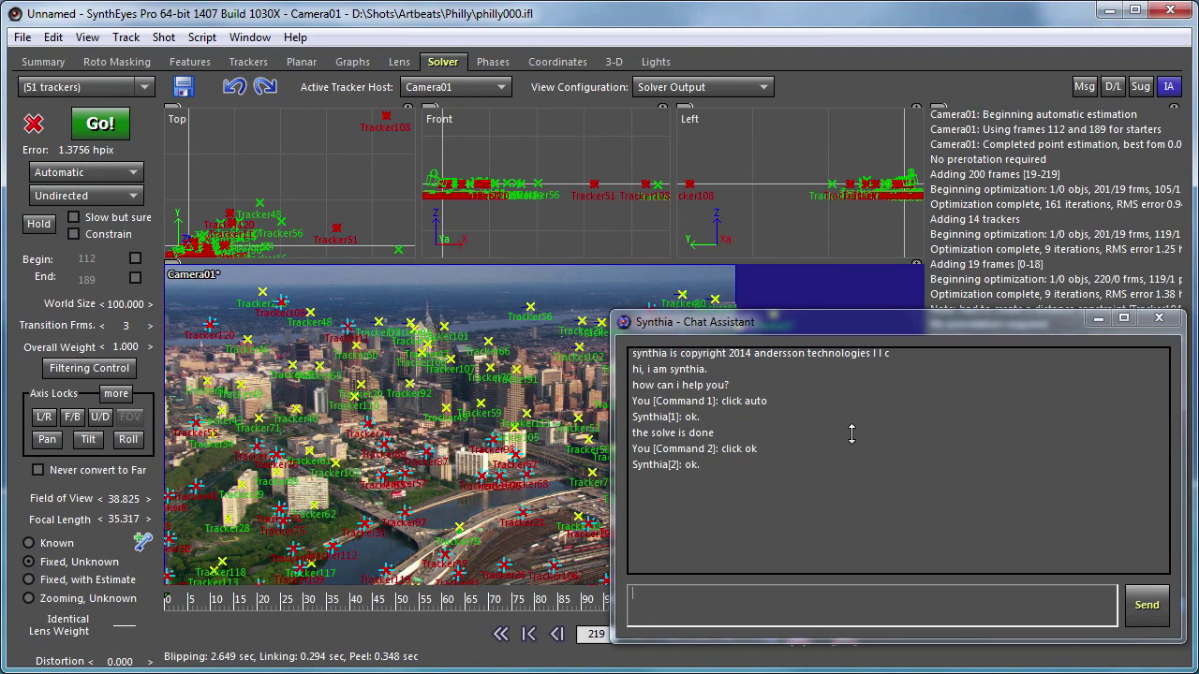
Step: Switch to the single camera view and start playing the shot via Synthia
{"action": "type", "text": "camera view"}
{"action": "key", "text": "Return"}
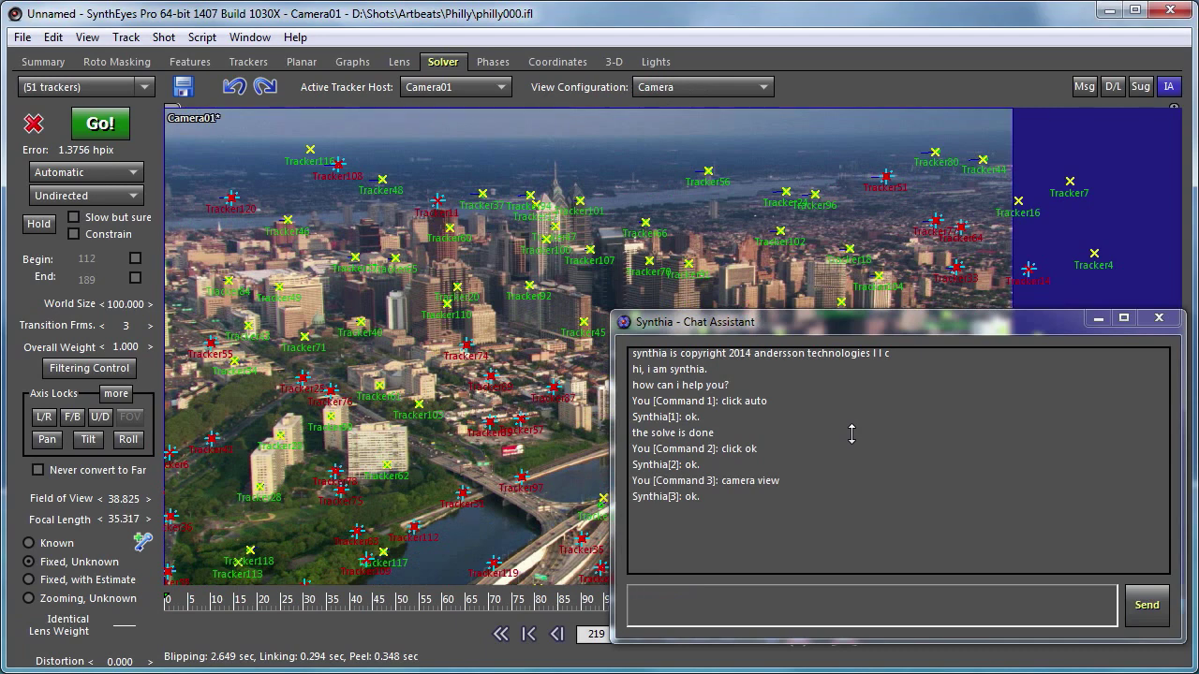
{"action": "type", "text": "play"}
{"action": "key", "text": "Return"}
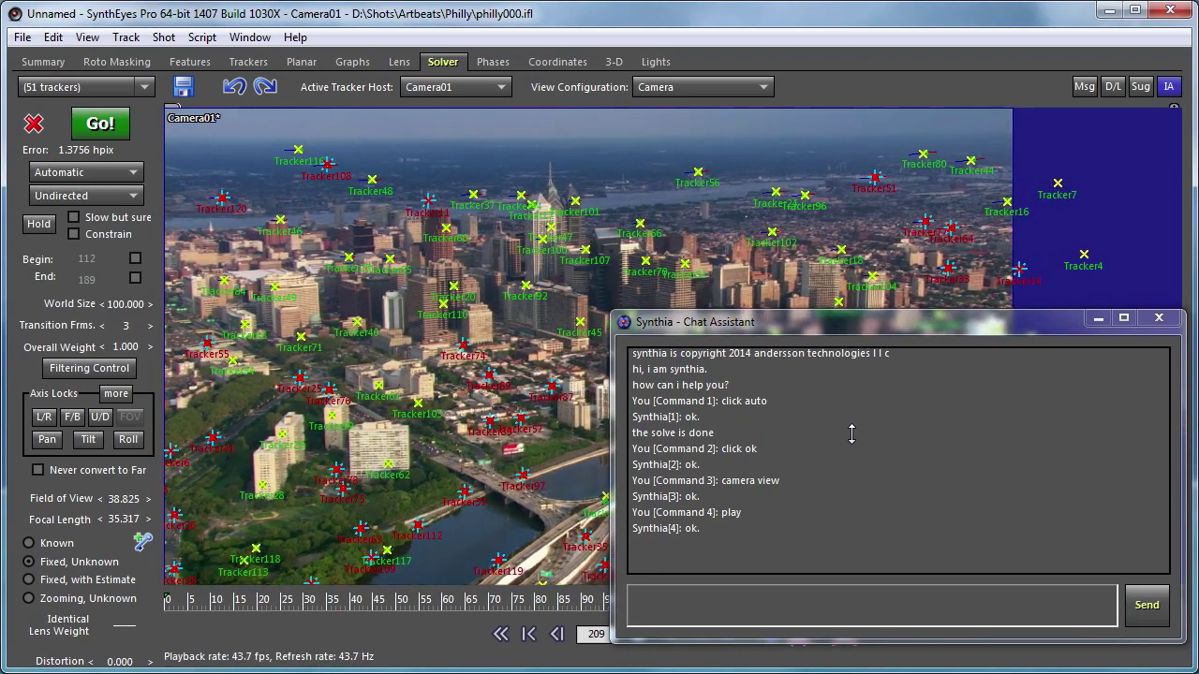
Step: Stop playback at frame 144 and tell Synthia to stop listening
{"action": "type", "text": "stop"}
{"action": "key", "text": "Return"}
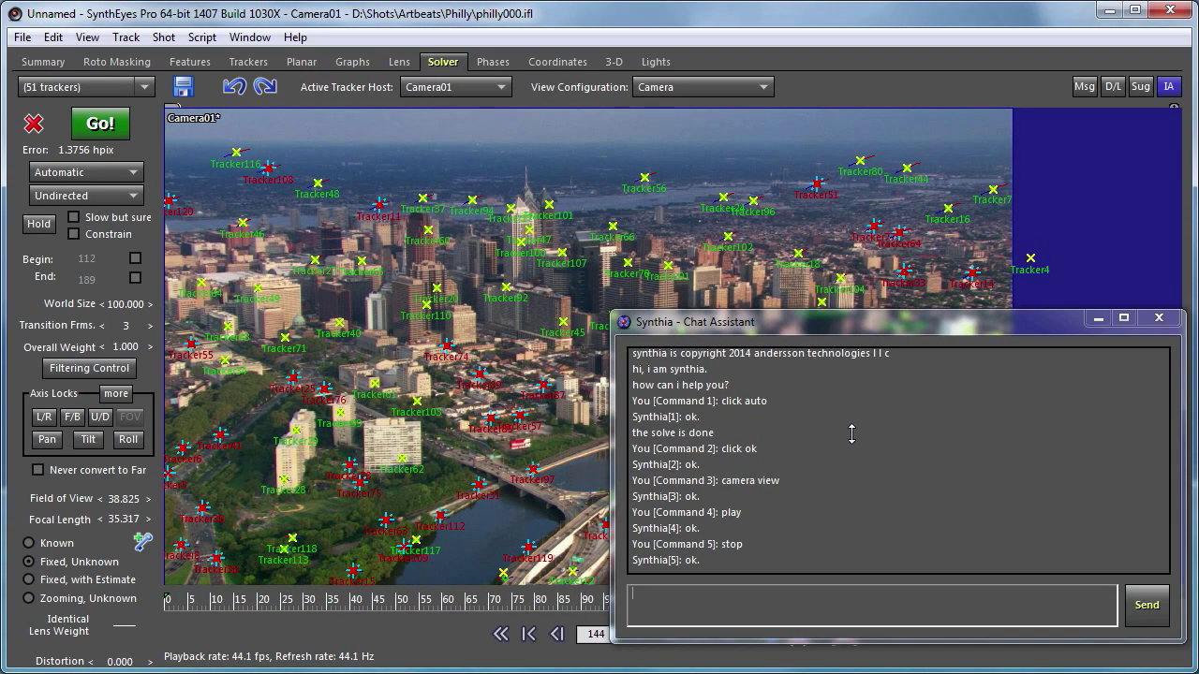
{"action": "type", "text": "stop listening"}
{"action": "key", "text": "Return"}
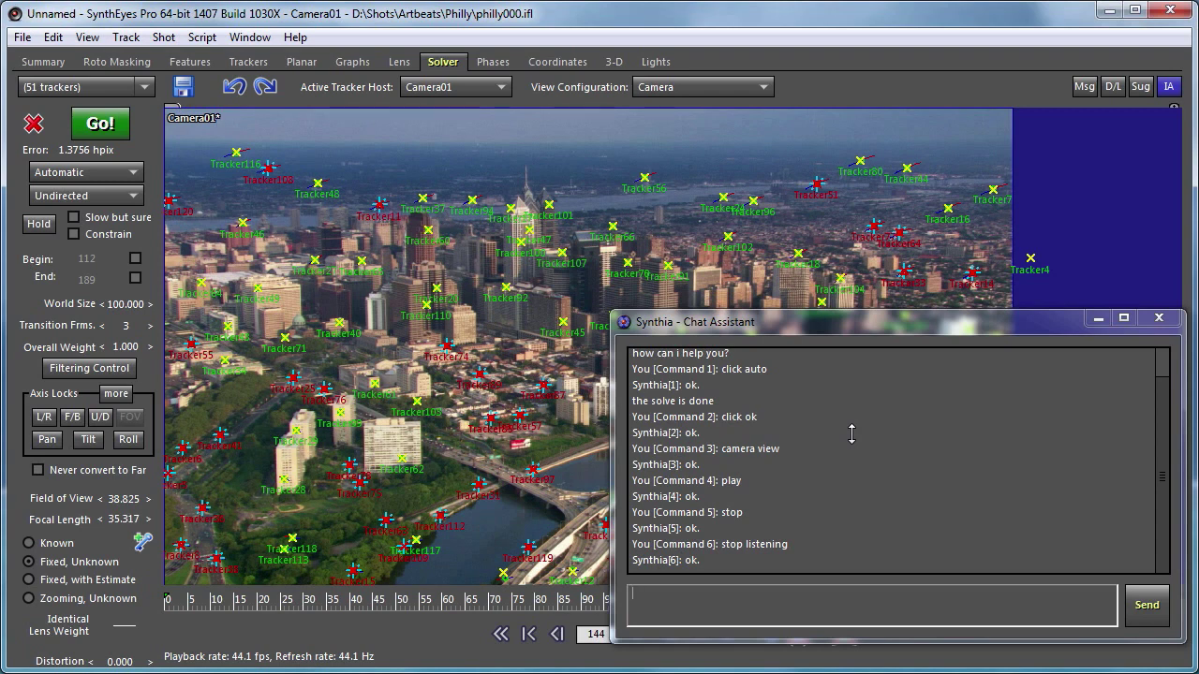
Step: Make Synthia listen again, then select the worst 10 trackers and colour them hot pink
{"action": "left_click", "coordinate": [1171, 91]}
{"action": "left_click", "coordinate": [1121, 140]}
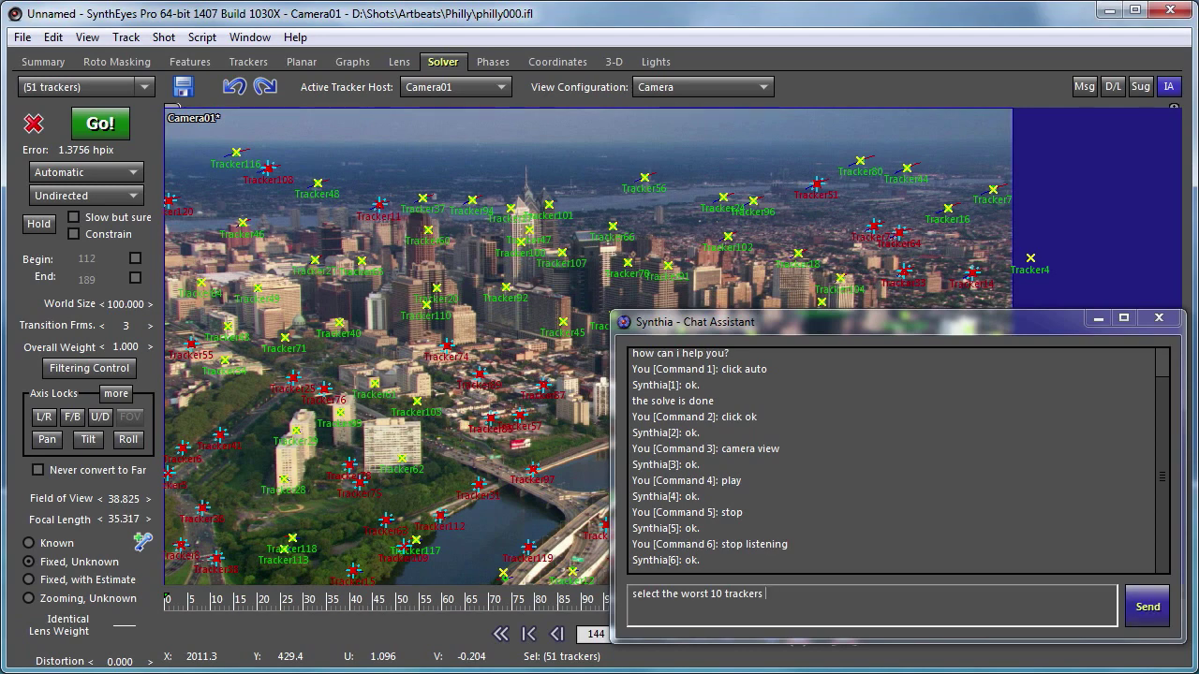
{"action": "key", "text": "Return"}
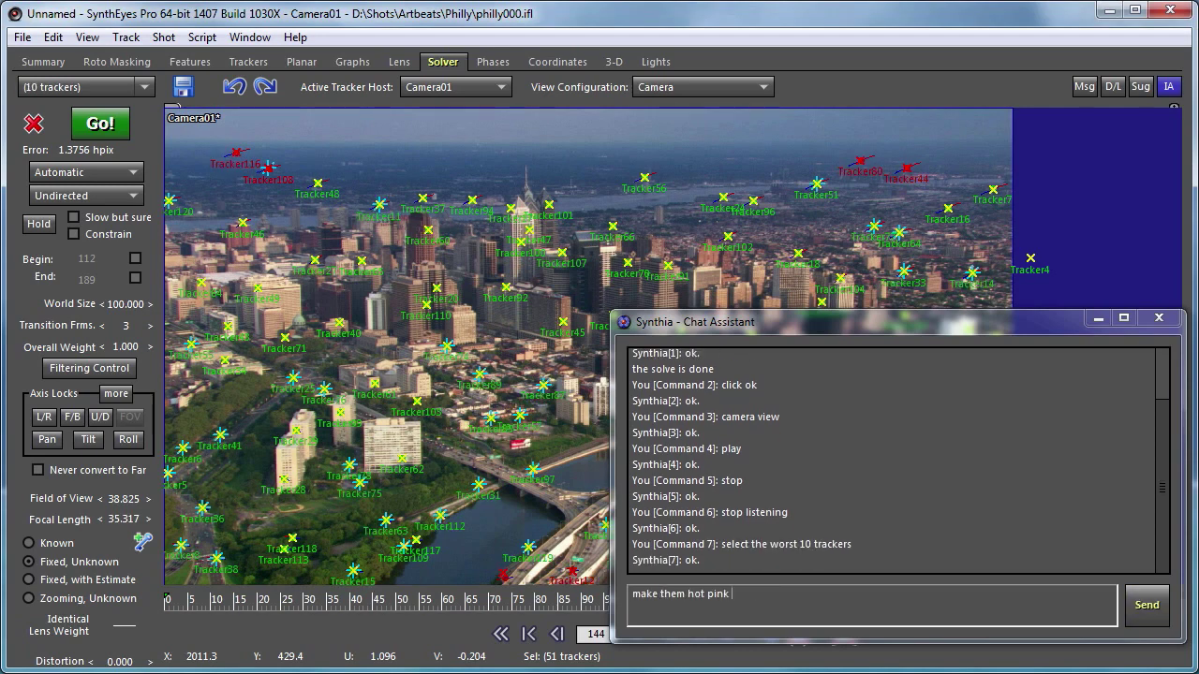
{"action": "key", "text": "Return"}
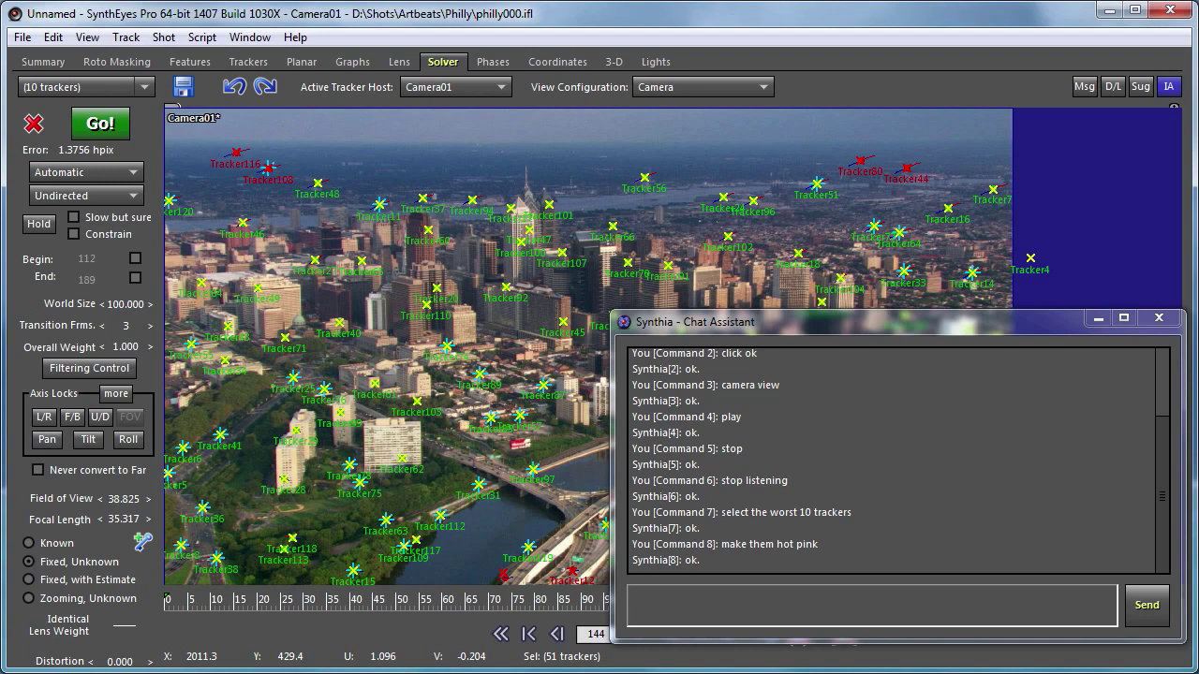
Step: Flash and select the five shortest-lived trackers and colour them deep pink
{"action": "type", "text": "flash and select the five trackers with the smallest lifetime"}
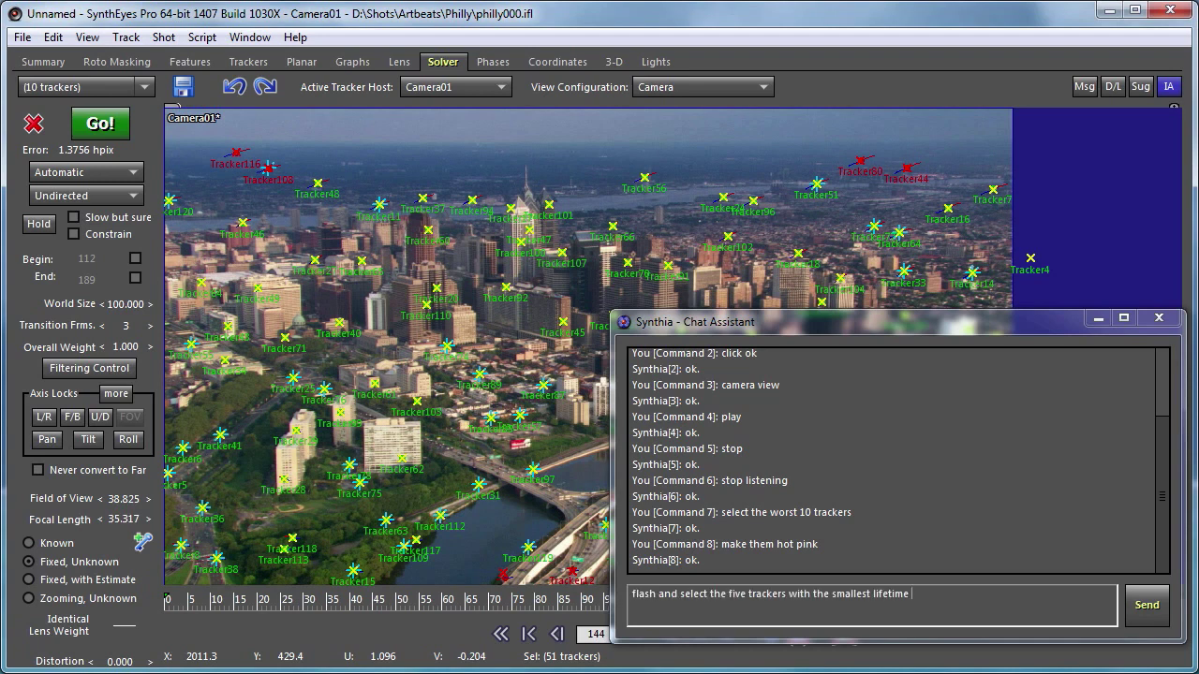
{"action": "key", "text": "Return"}
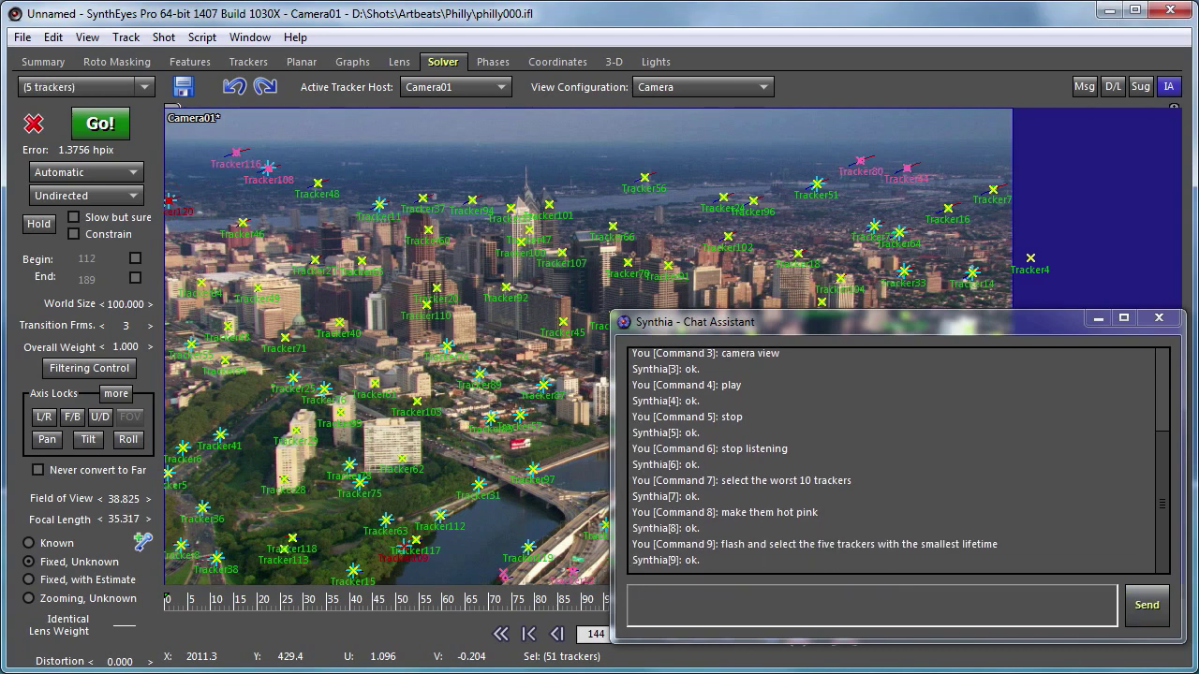
{"action": "type", "text": "make the selected trackers deep pink"}
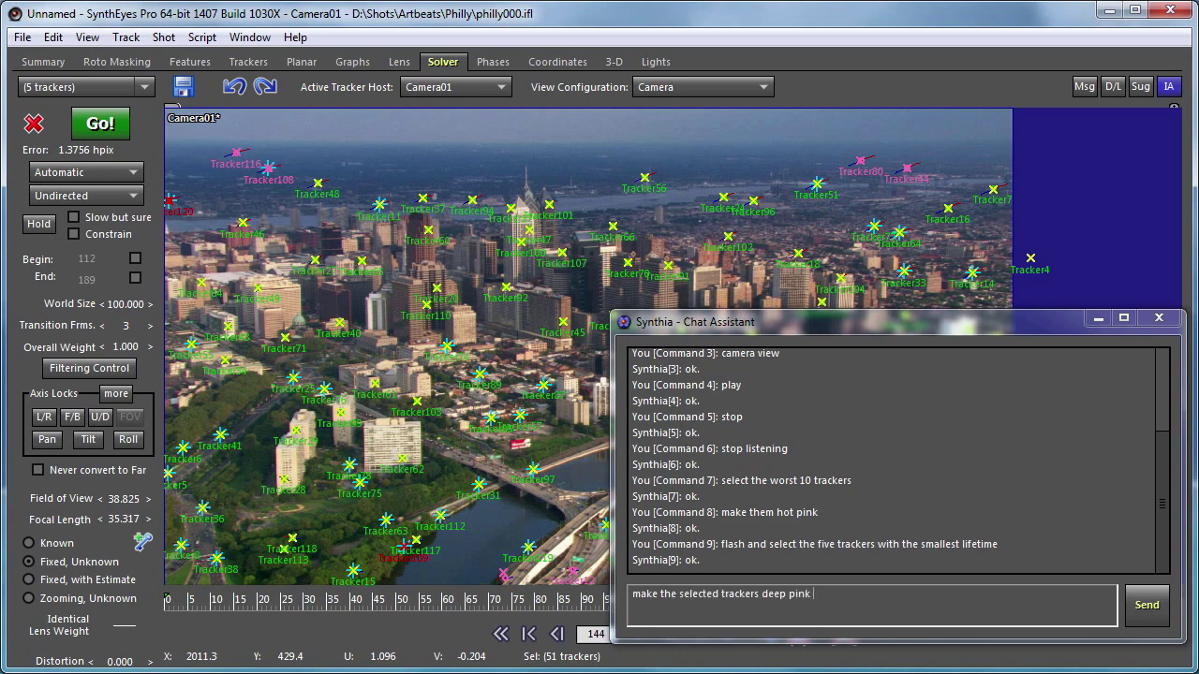
{"action": "key", "text": "Return"}
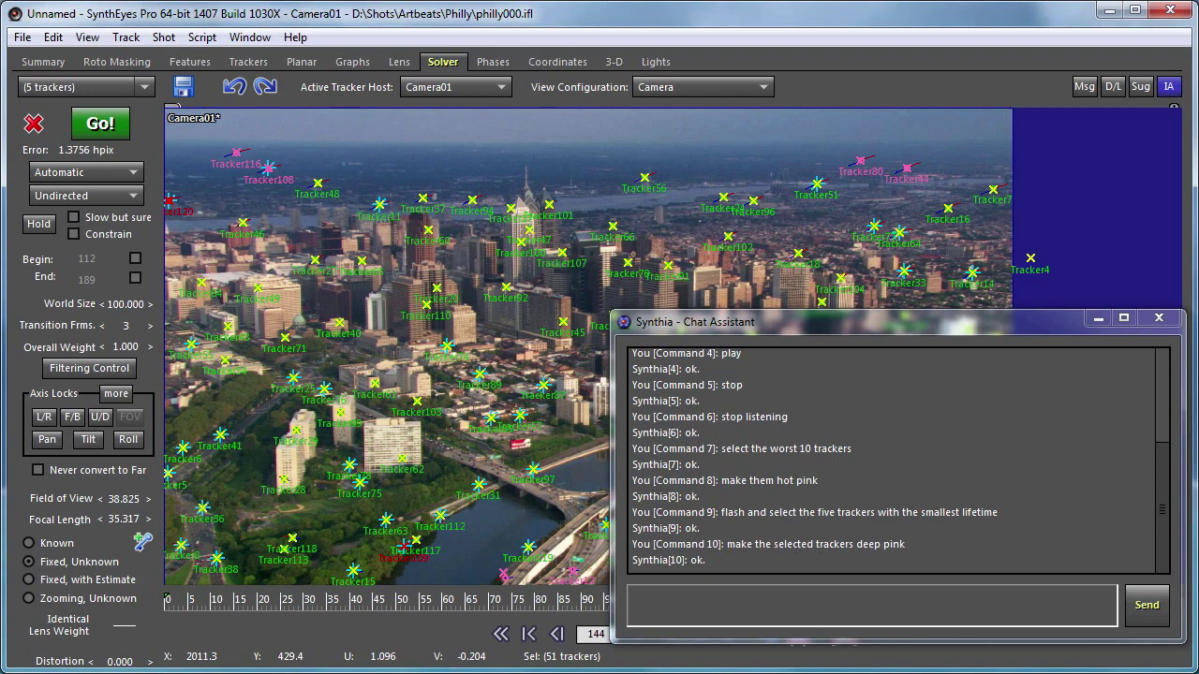
Step: Count the deep pink and hot pink trackers (15) and delete them all
{"action": "type", "text": "the number of deep pink and hot pink trackers"}
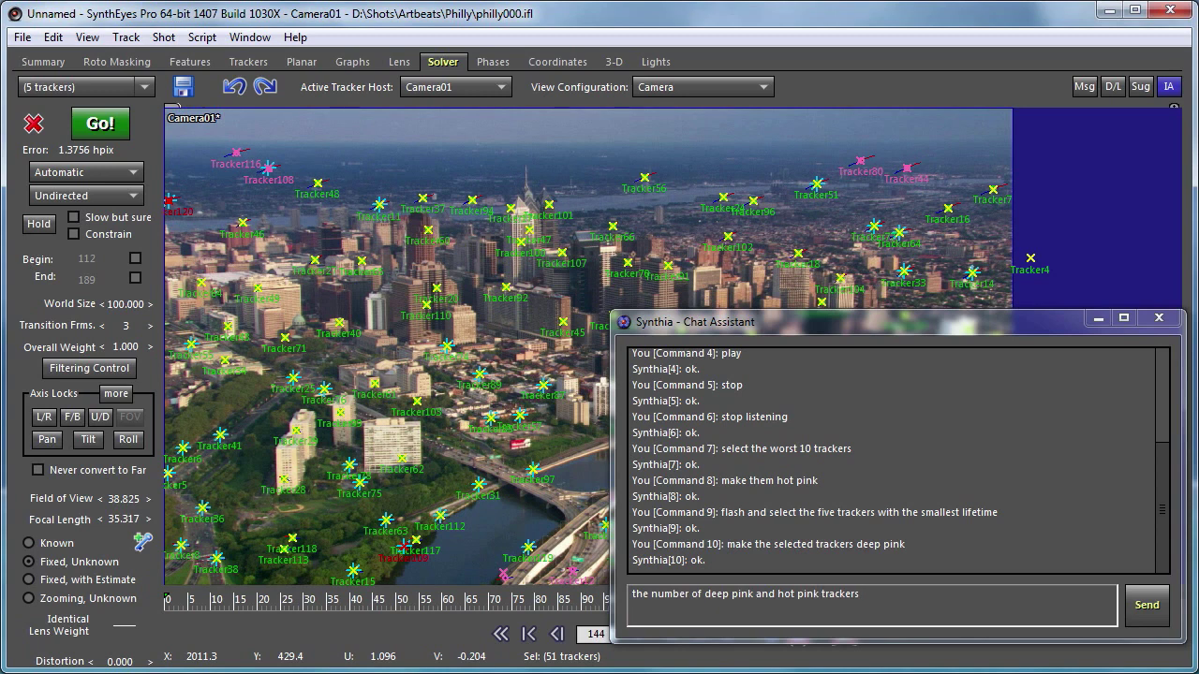
{"action": "key", "text": "Return"}
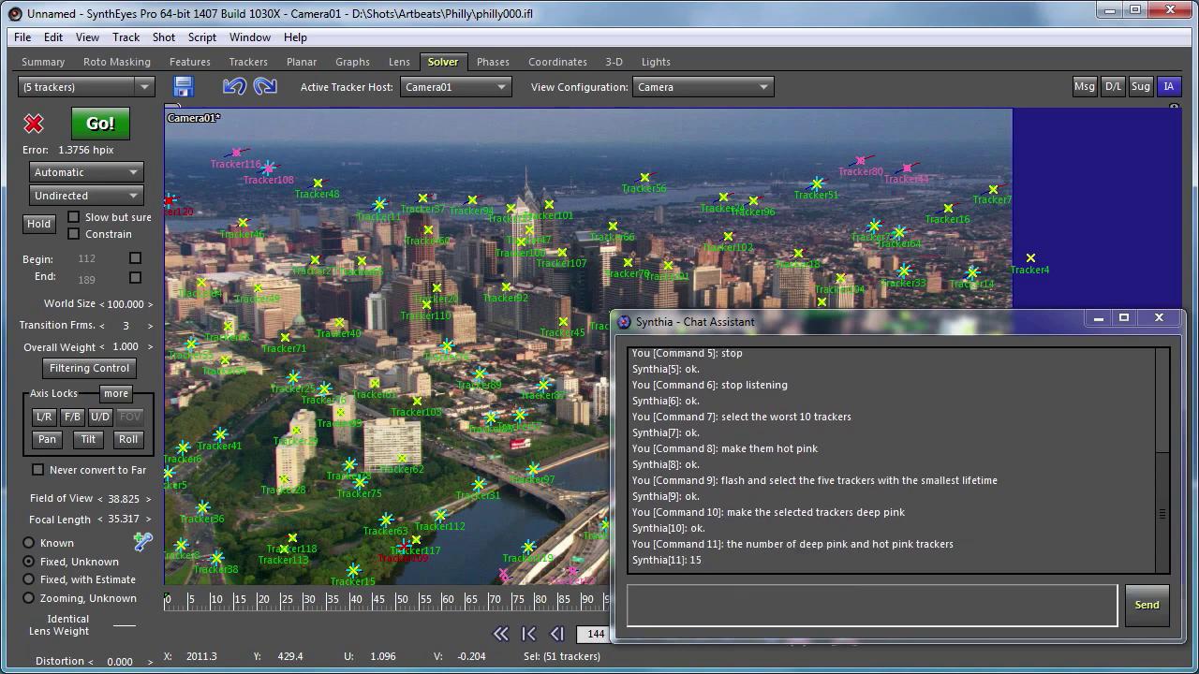
{"action": "type", "text": "delete them"}
{"action": "key", "text": "Return"}
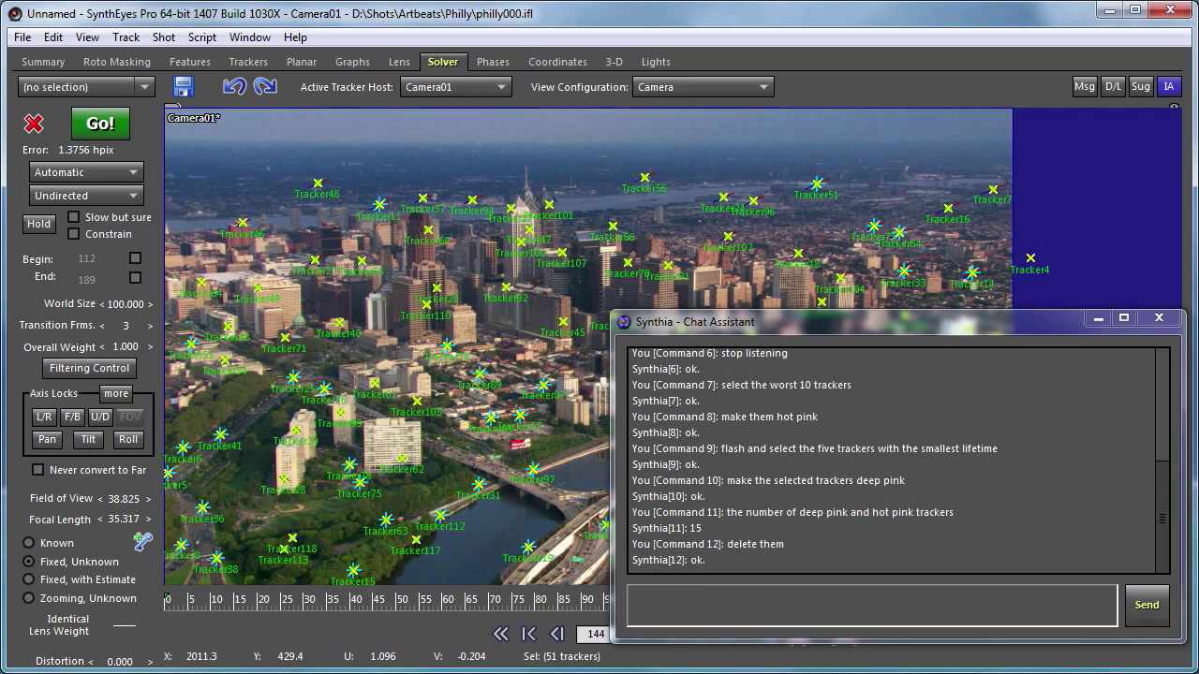
Step: Re-solve the scene with 'solve the scene' and close the report showing 0.2942 hpix error
{"action": "type", "text": "solve the scene"}
{"action": "key", "text": "Return"}
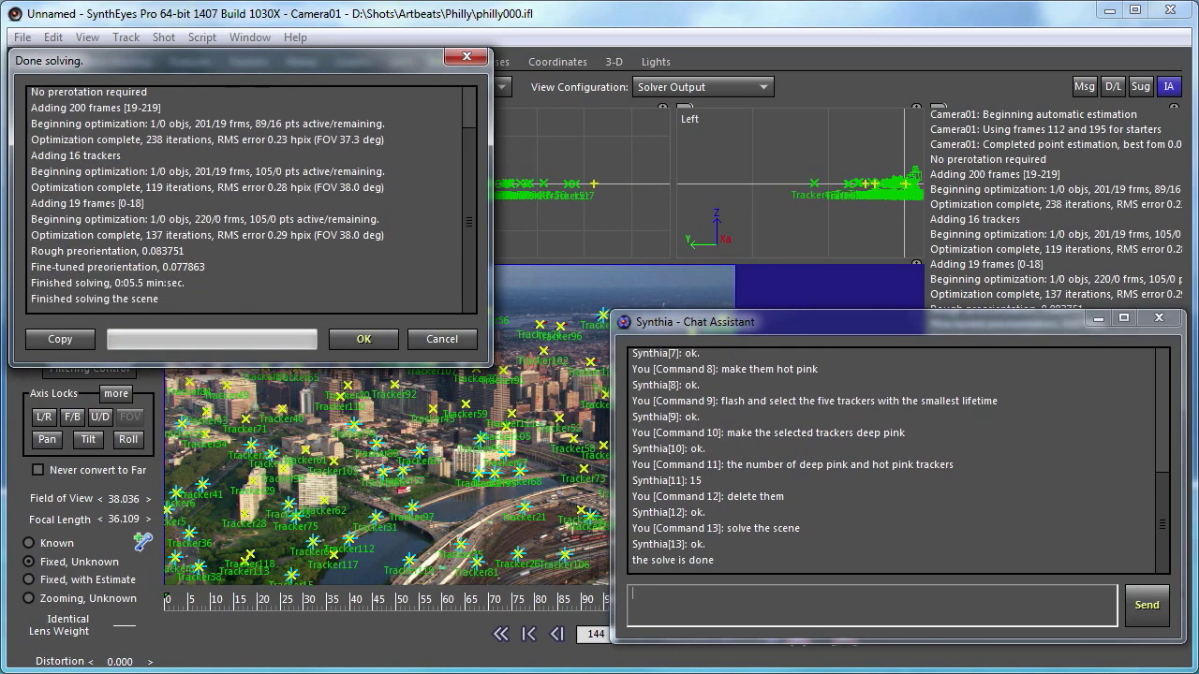
{"action": "type", "text": "click ok"}
{"action": "key", "text": "Return"}
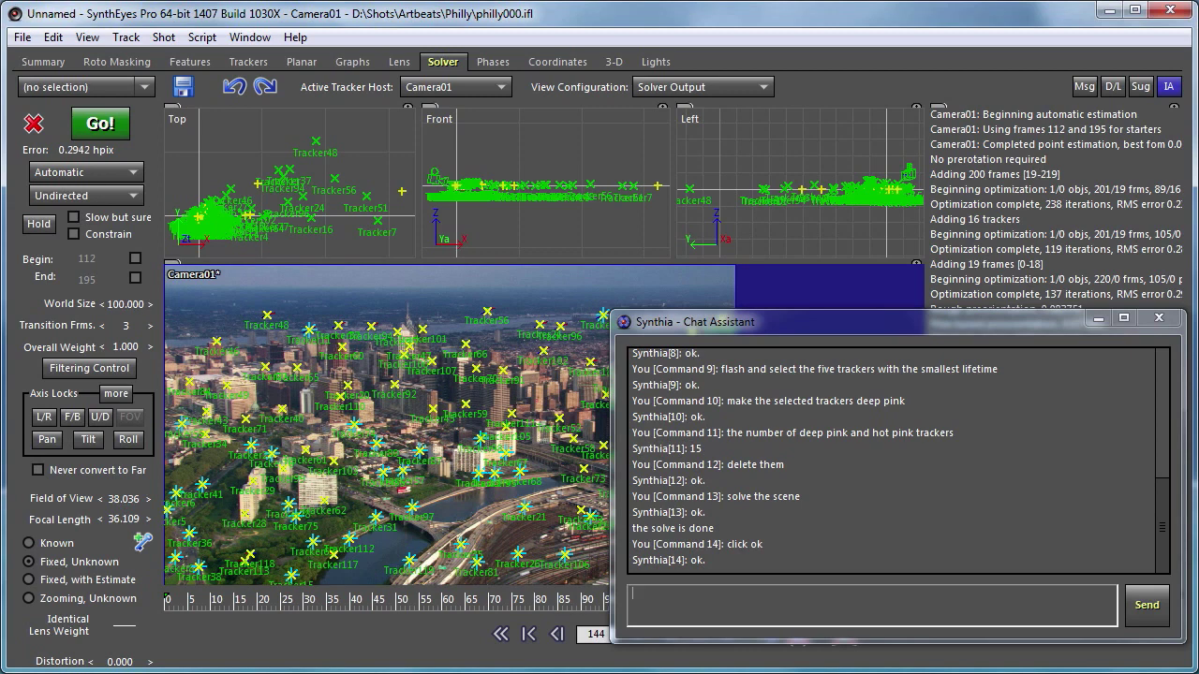
Step: Colour the best 10 trackers purple and limit export to only the purple trackers
{"action": "type", "text": "make the best 10 trackers purple"}
{"action": "key", "text": "Return"}
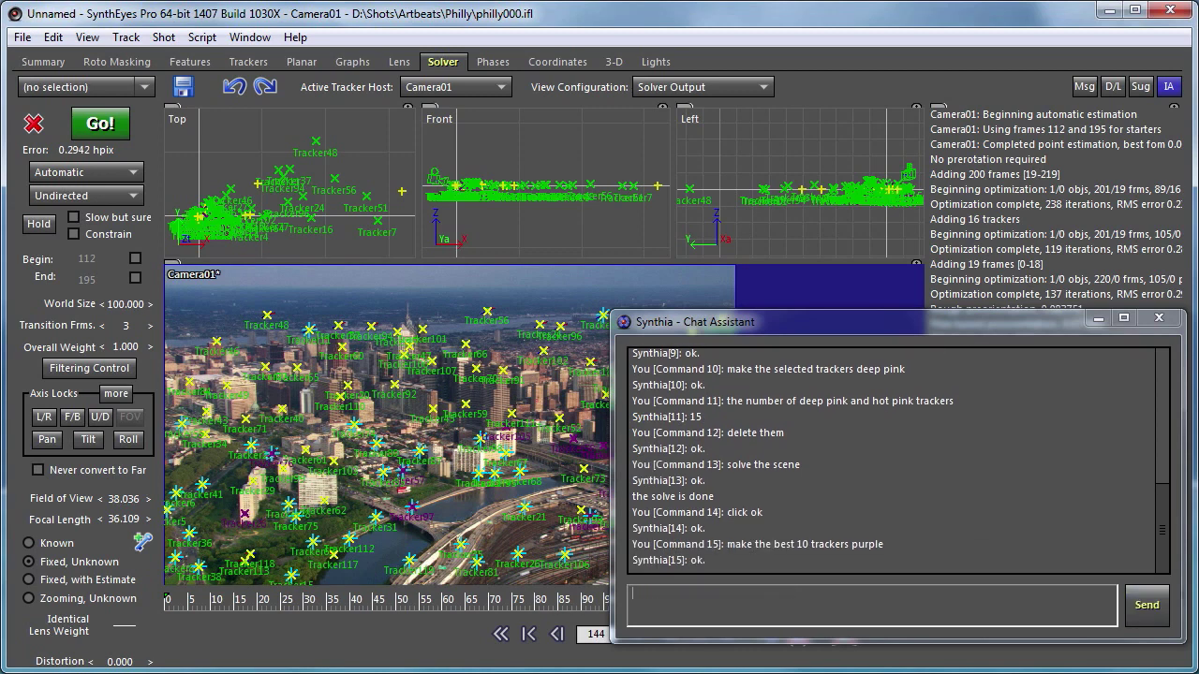
{"action": "type", "text": "export only the purple trackers"}
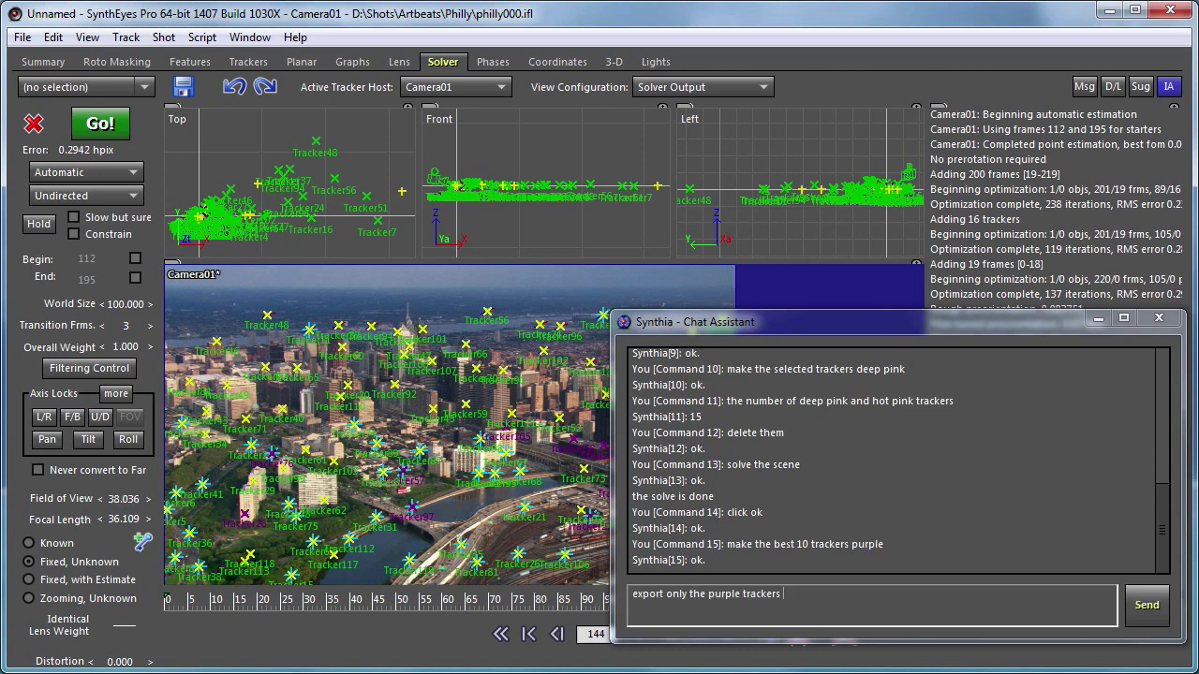
{"action": "key", "text": "Return"}
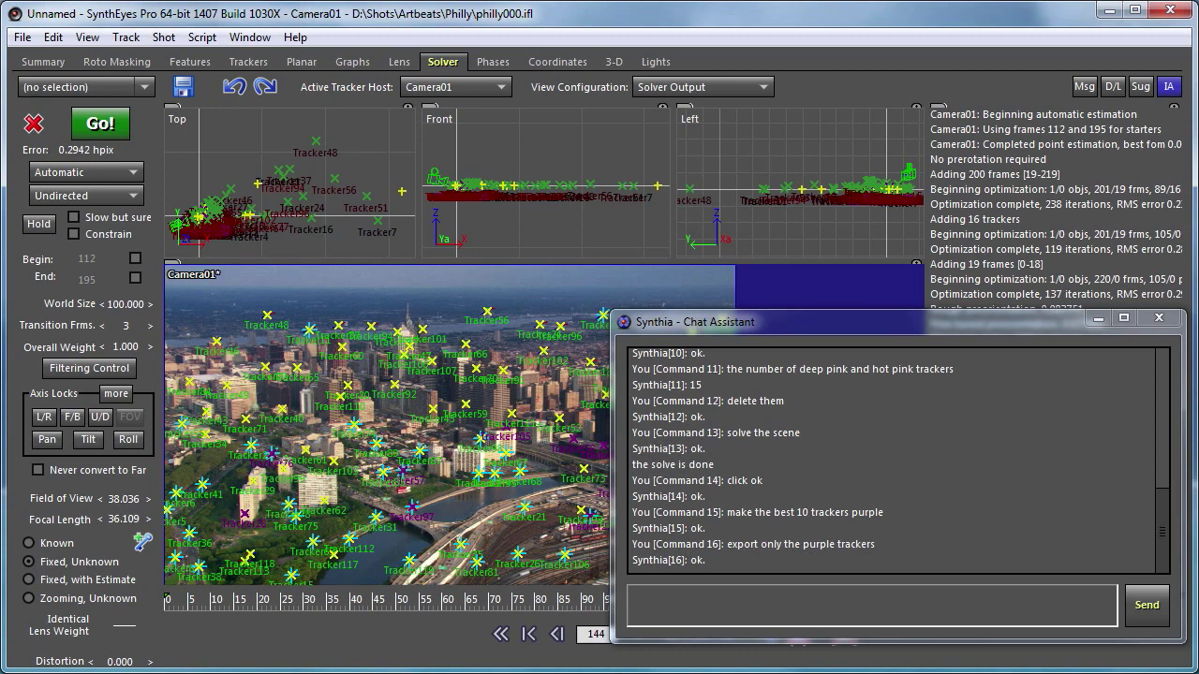
Step: Request an export to LightWave, retrying after two misworded 'export to lightweight' attempts
{"action": "type", "text": "export to lightweight"}
{"action": "key", "text": "Return"}
{"action": "type", "text": "export to lightweight"}
{"action": "key", "text": "Return"}
{"action": "type", "text": "export to lightwave"}
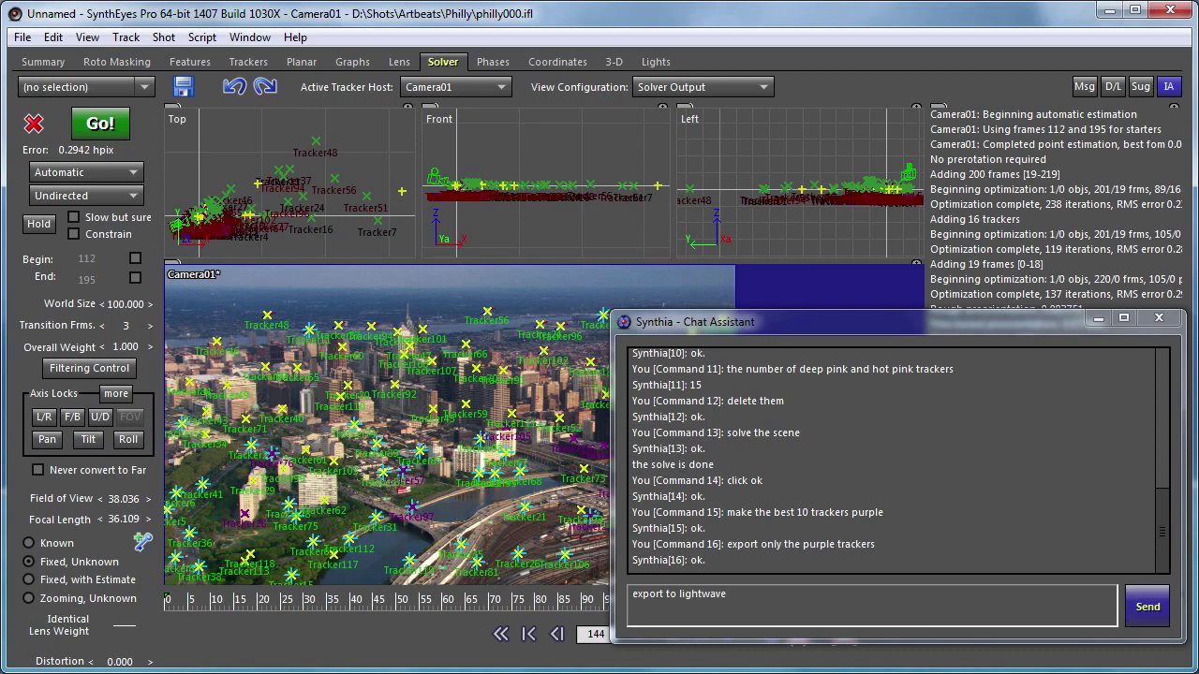
{"action": "key", "text": "Return"}
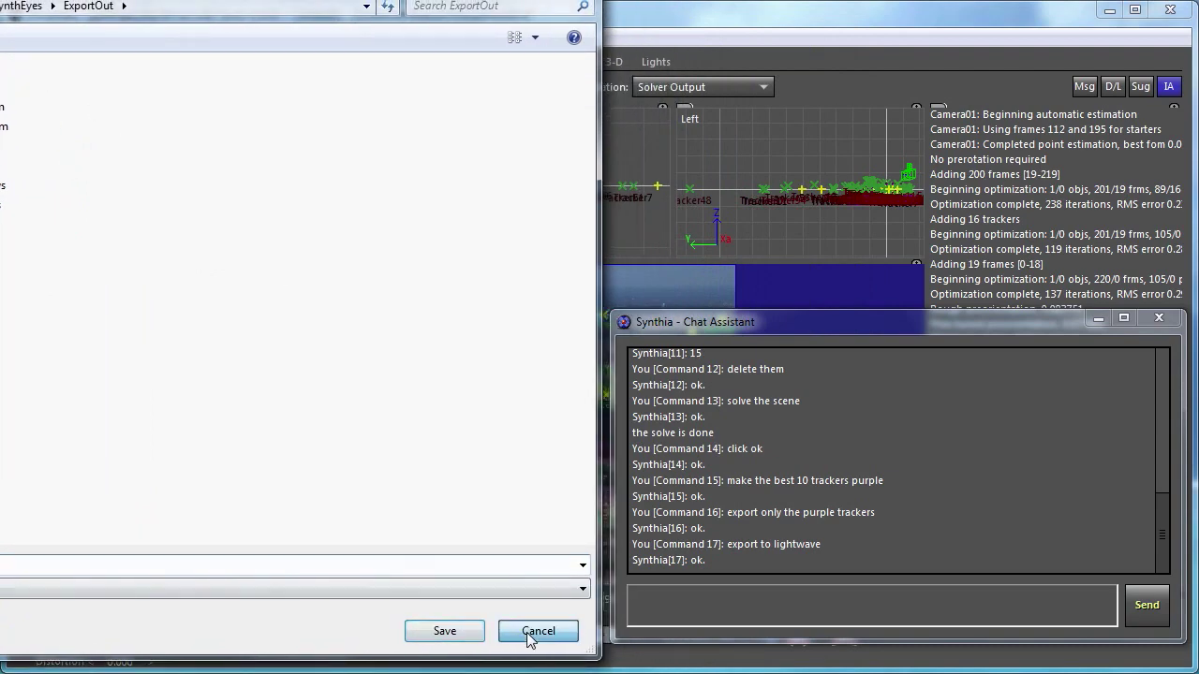
Step: Cancel the LightWave export dialog and browse back through earlier Synthia chat commands
{"action": "left_click", "coordinate": [538, 631]}
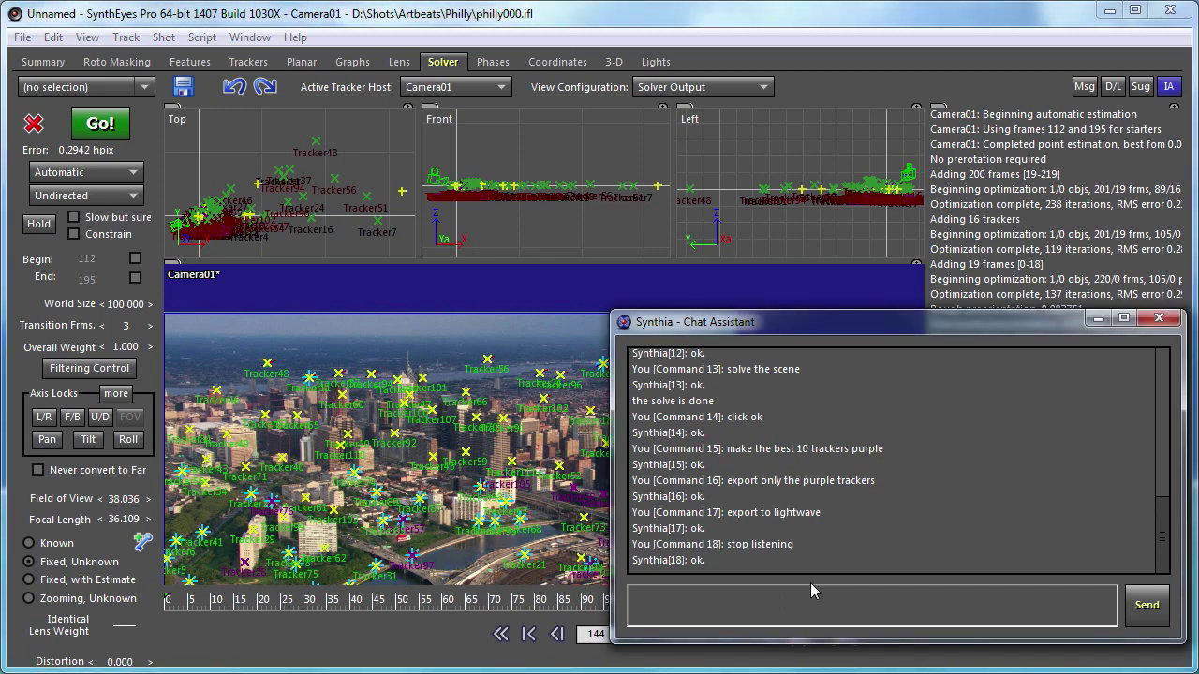
{"action": "key", "text": "Up"}
{"action": "key", "text": "Up"}
{"action": "key", "text": "Up"}
{"action": "key", "text": "Down"}
{"action": "key", "text": "Down"}
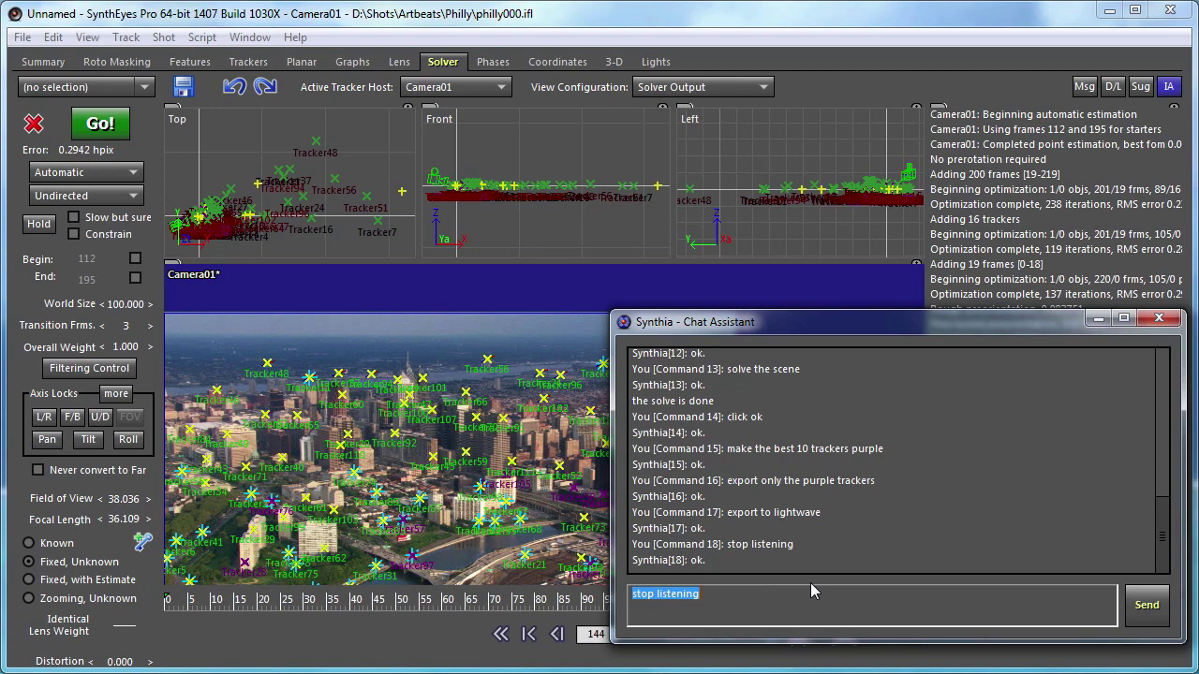
{"action": "key", "text": "BackSpace"}
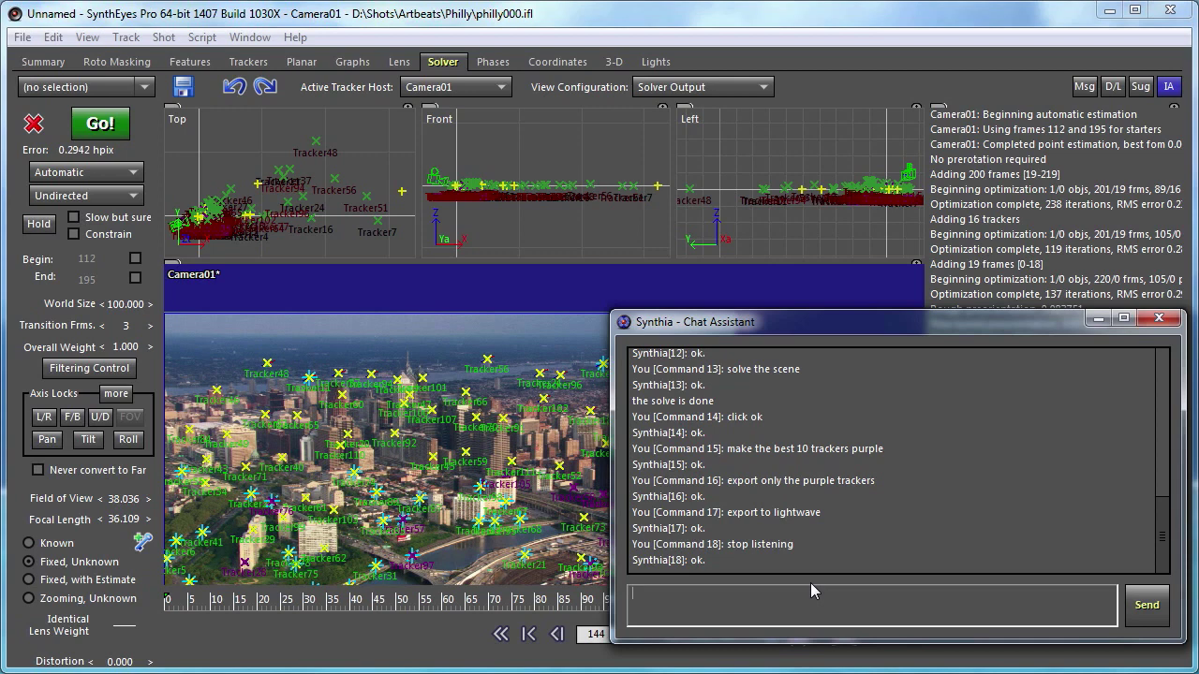
Step: Ask Synthia for its rules about pink and for the total number of rules
{"action": "type", "text": "rules about pink"}
{"action": "key", "text": "Return"}
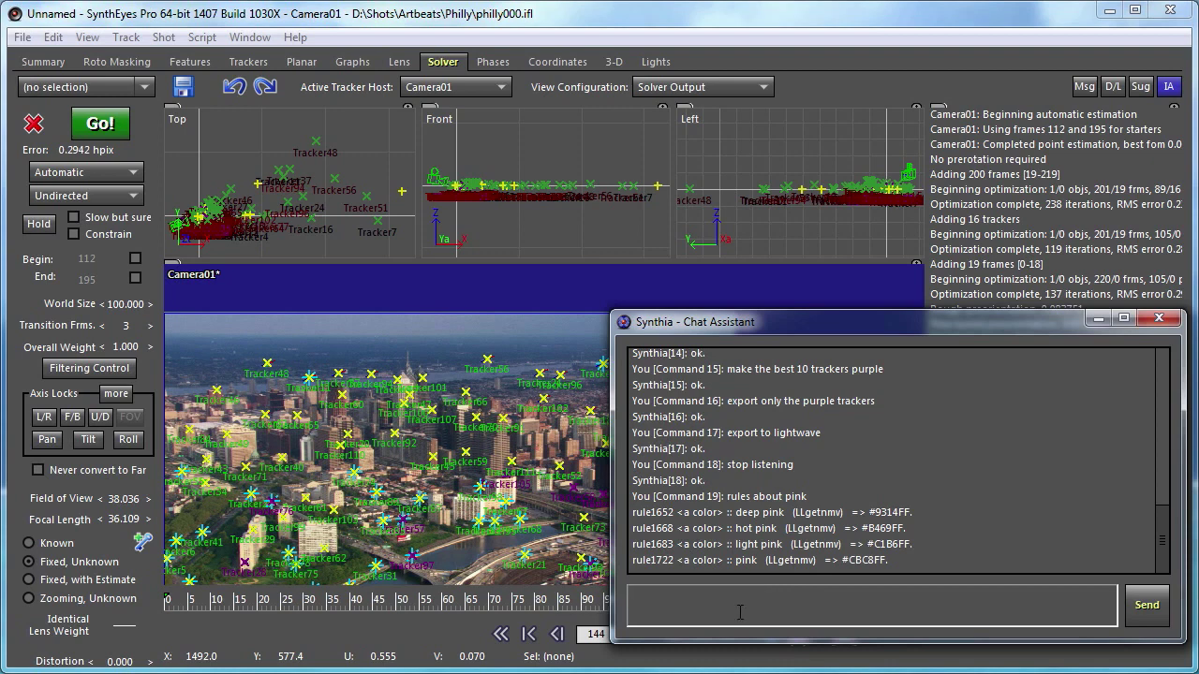
{"action": "type", "text": "the number of rules"}
{"action": "key", "text": "Return"}
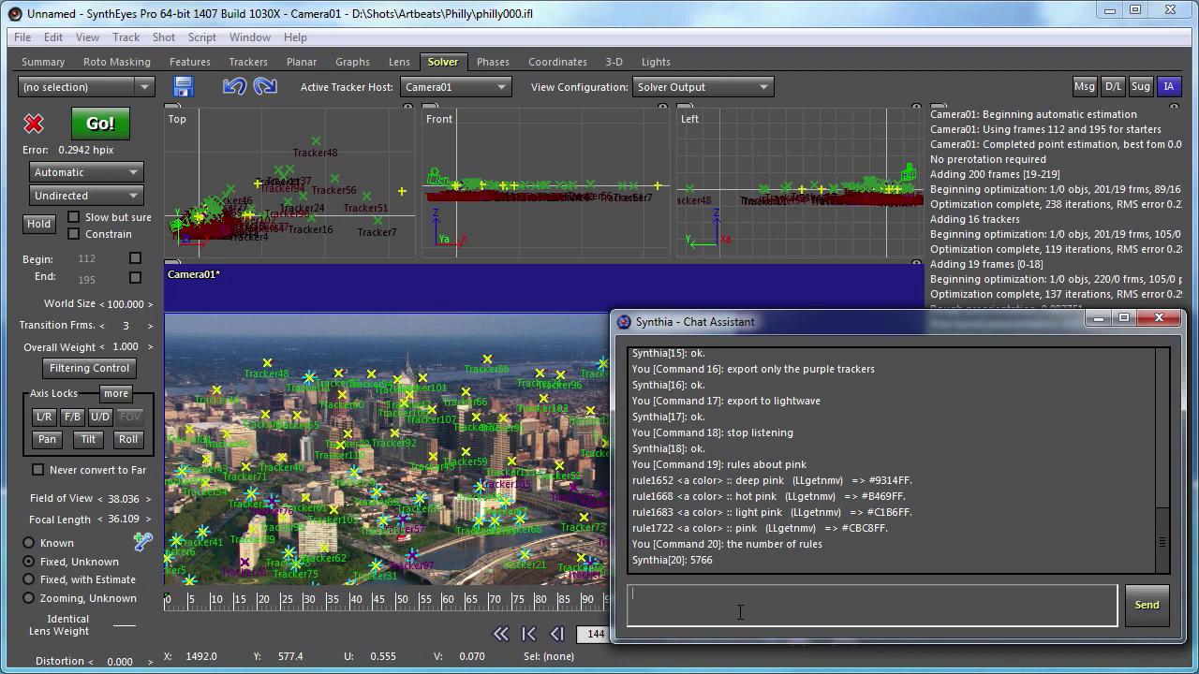
Step: List Synthia's rules about click, then its rules about context
{"action": "type", "text": "rules about click"}
{"action": "key", "text": "Return"}
{"action": "type", "text": "rule"}
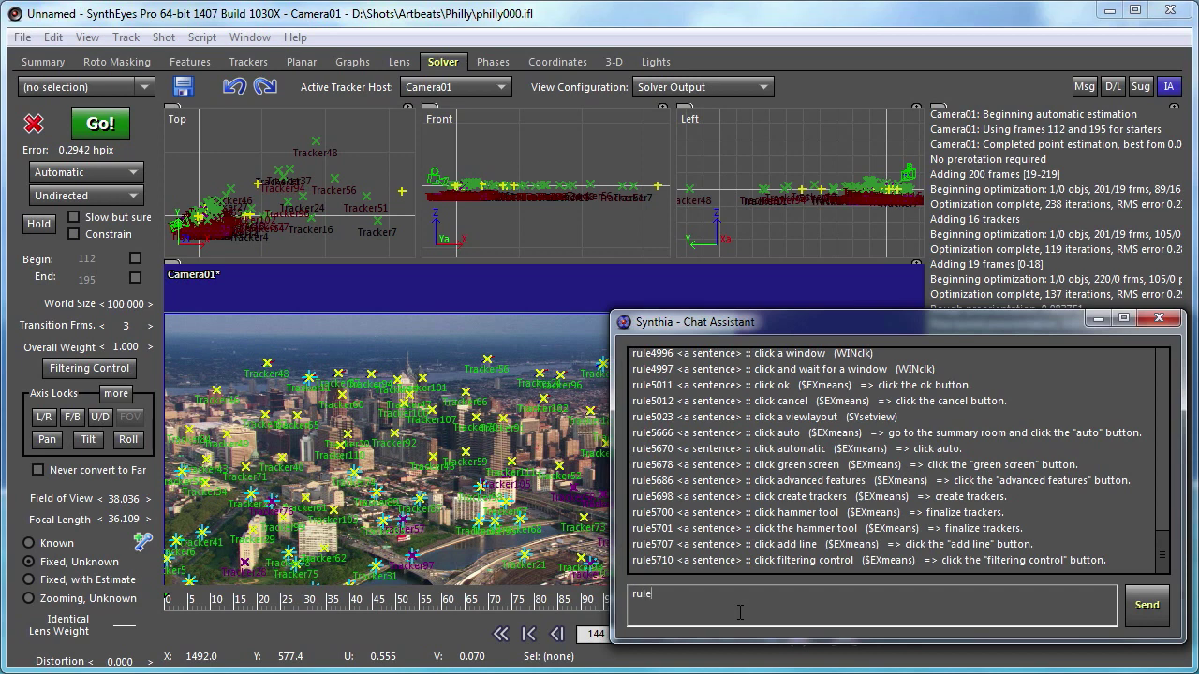
{"action": "type", "text": "s about context"}
{"action": "key", "text": "Return"}
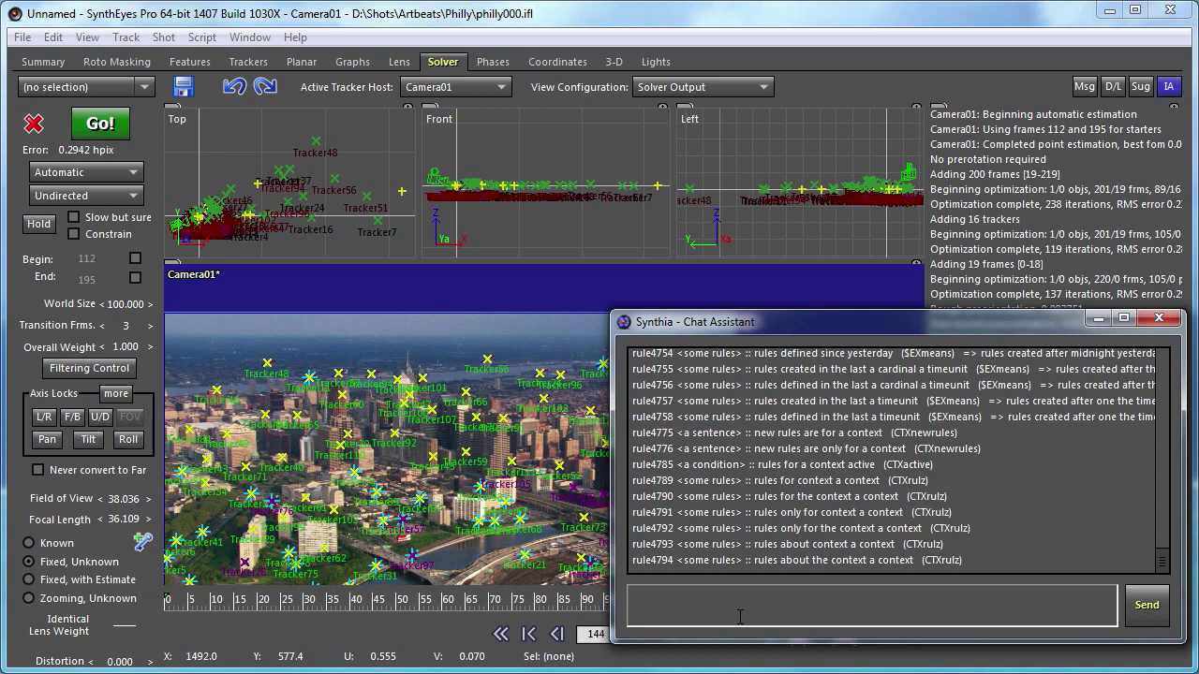
Step: Define 'colorize the scene' as hot-pinking the worst ten and deep-pinking shortest-lived trackers, then run it
{"action": "type", "text": "define "}
{"action": "type", "text": "\"color"}
{"action": "type", "text": "iz"}
{"action": "type", "text": "e"}
{"action": "type", "text": " the sco"}
{"action": "type", "text": "ene\""}
{"action": "type", "text": "men"}
{"action": "type", "text": "ns"}
{"action": "type", "text": " \"make the w"}
{"action": "type", "text": "orst"}
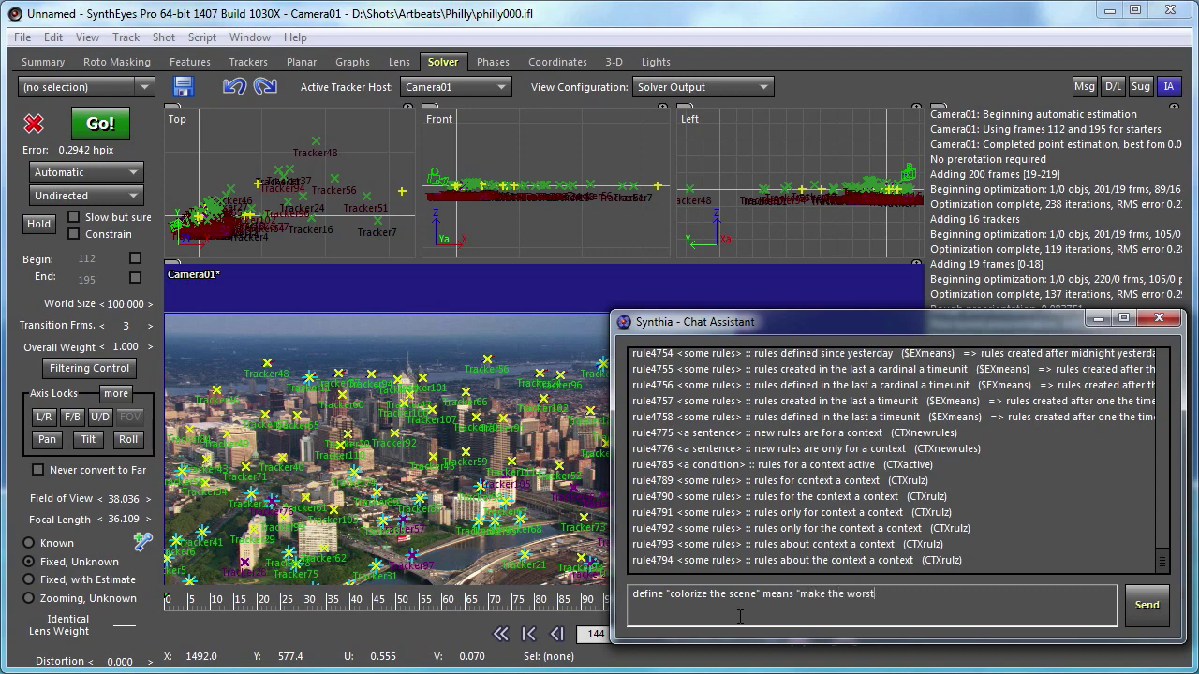
{"action": "type", "text": " ten trackers hot pink, and make the five t"}
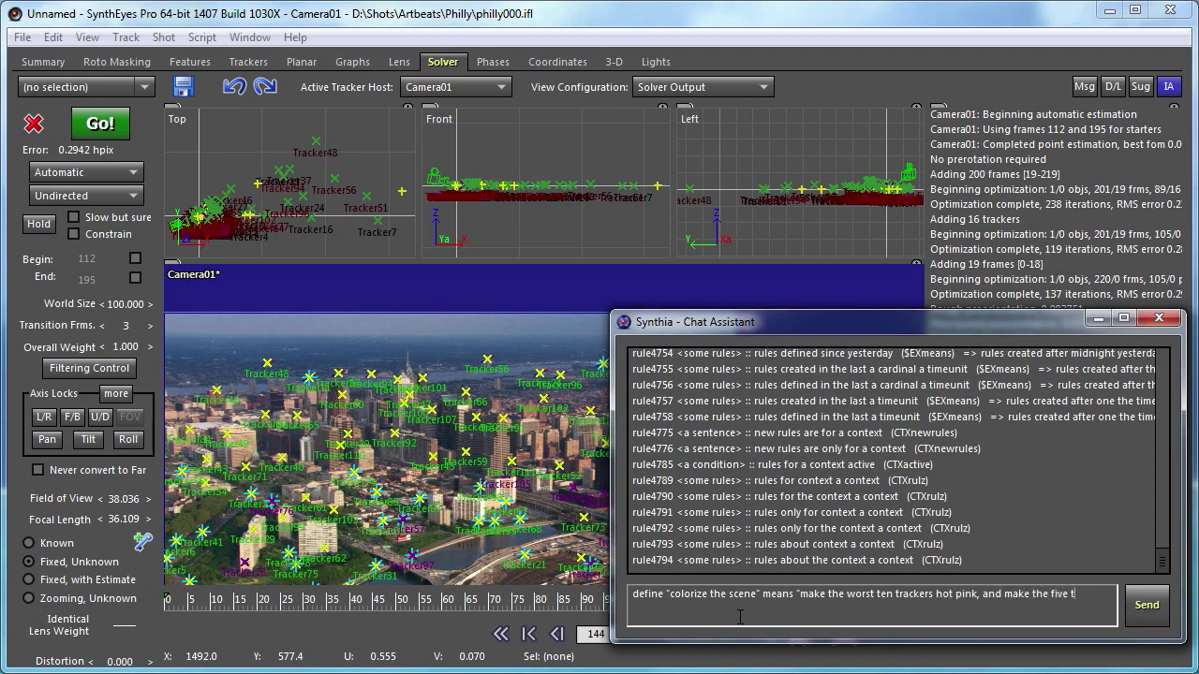
{"action": "type", "text": "rackers with the smallest lifetime deep pink"}
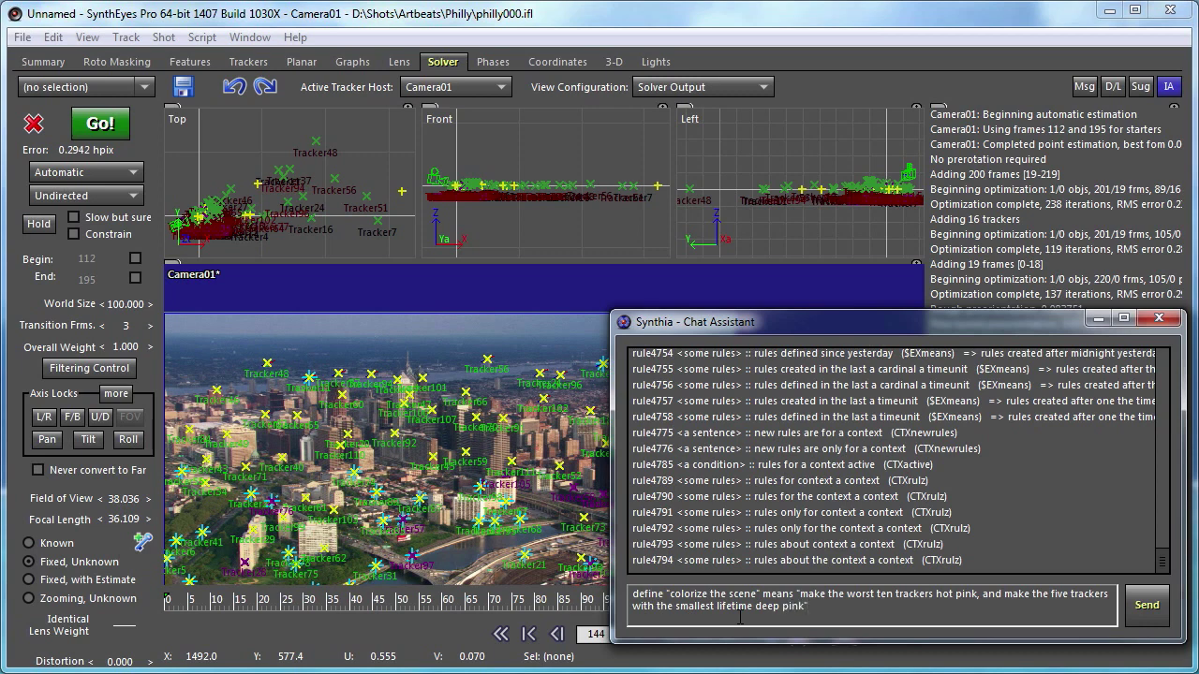
{"action": "key", "text": "Return"}
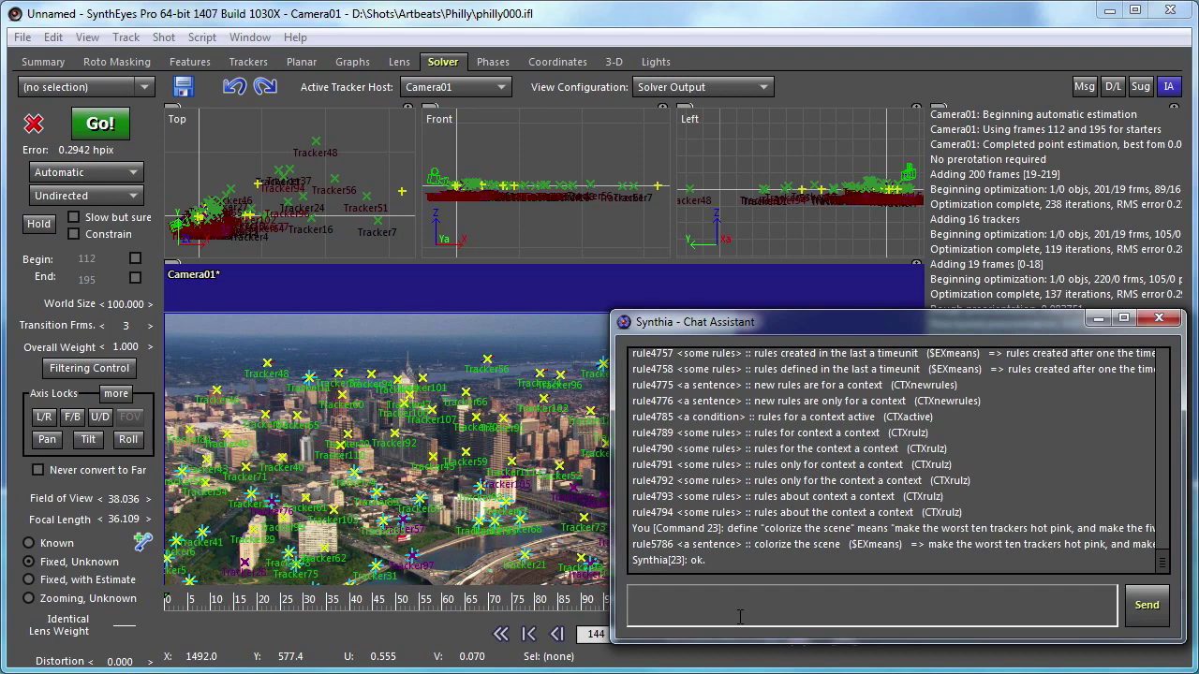
{"action": "type", "text": "colorize the scene"}
{"action": "key", "text": "Return"}
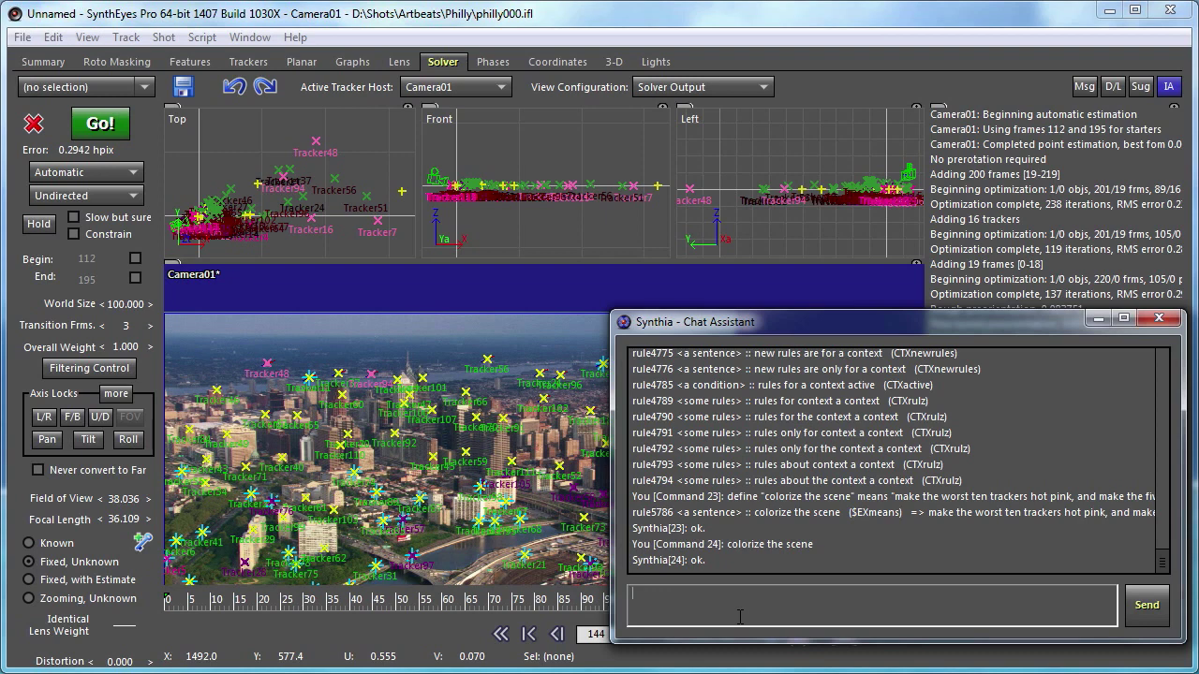
Step: Begin typing 'define the procedure to prepare' in the Synthia chat input
{"action": "type", "text": "define the procedure to prepare"}
Step: Start recording 'prepare the scene' with a first step deleting the unsolved and far trackers
{"action": "type", "text": "the scene"}
{"action": "key", "text": "Return"}
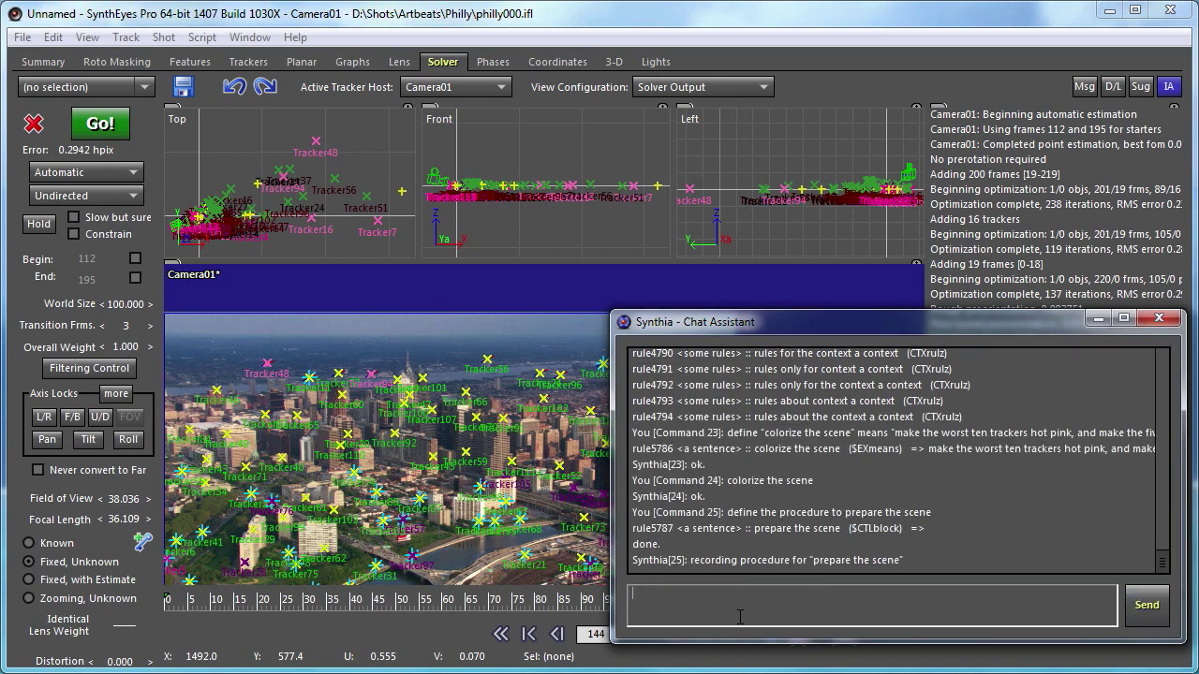
{"action": "type", "text": "delete the unsolved and far trackers"}
{"action": "key", "text": "Return"}
Step: Add steps making the worst ten trackers hot pink and the five shortest-lived trackers deep pink
{"action": "type", "text": "make the "}
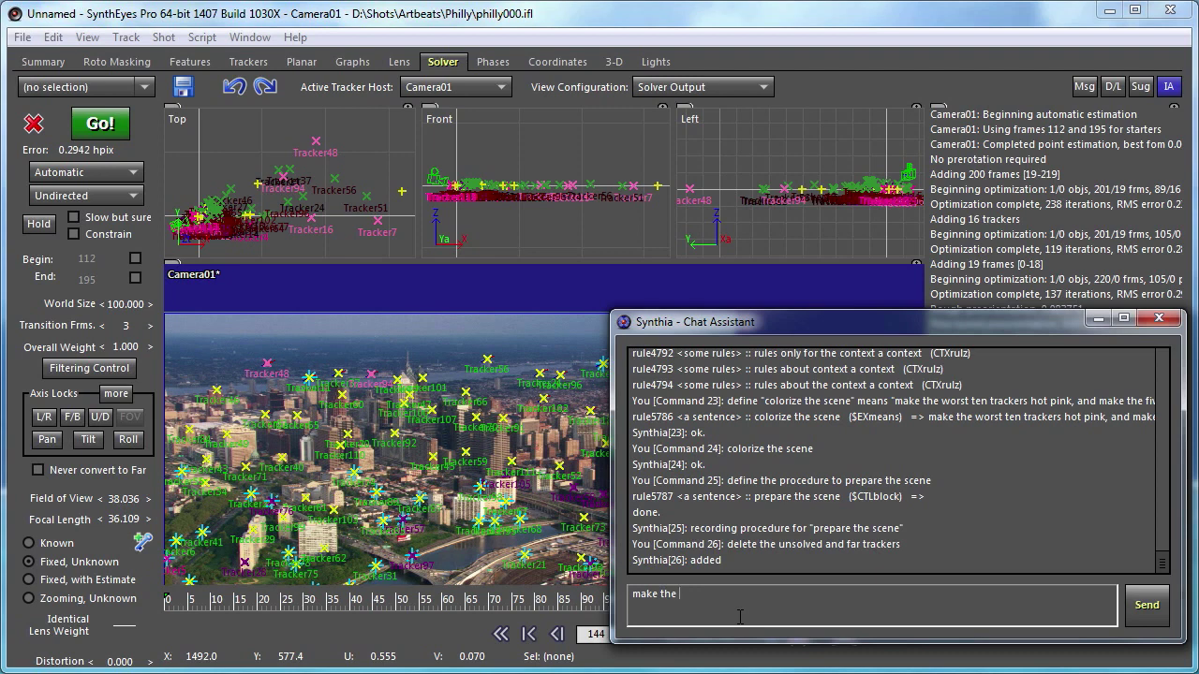
{"action": "type", "text": "worst ten trackers hot pink"}
{"action": "key", "text": "Return"}
{"action": "type", "text": "make the five tr"}
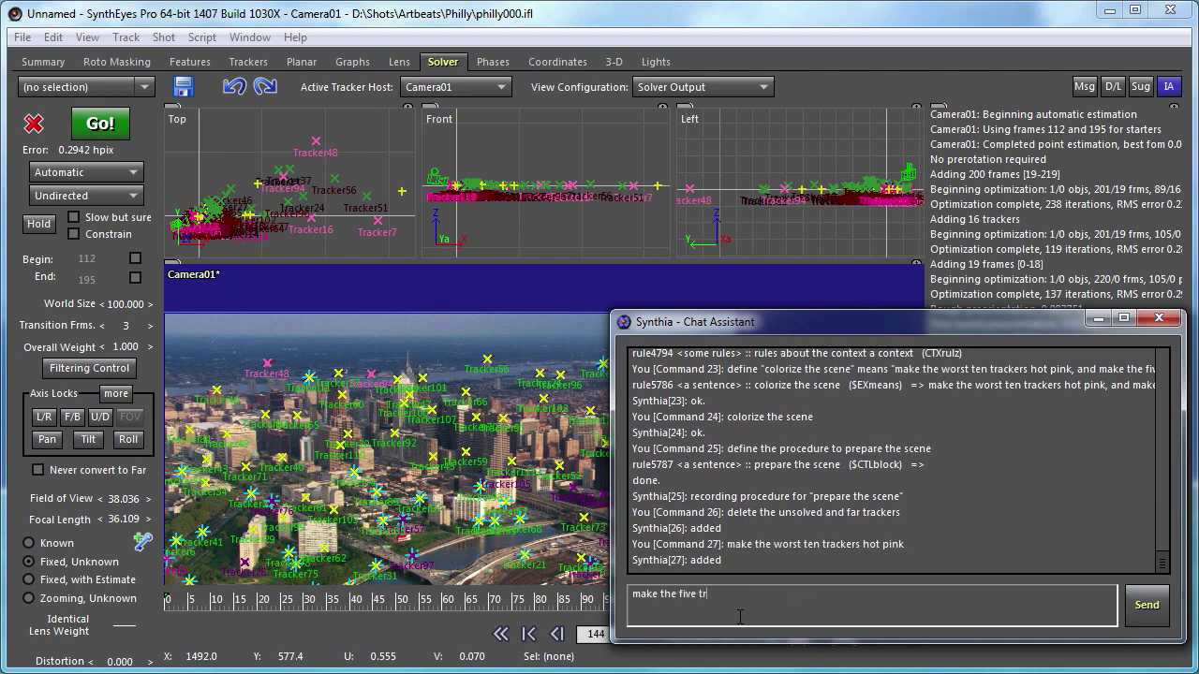
{"action": "type", "text": "ackers with the smallest lifetime deep pink"}
{"action": "key", "text": "Return"}
Step: Add a step making the 10 best trackers purple and exporting only them, then finish with 'done'
{"action": "type", "text": "make the 10 best trackers pr"}
{"action": "key", "text": "BackSpace"}
{"action": "type", "text": "urple and export only them."}
{"action": "key", "text": "Return"}
{"action": "type", "text": "done"}
{"action": "key", "text": "Return"}
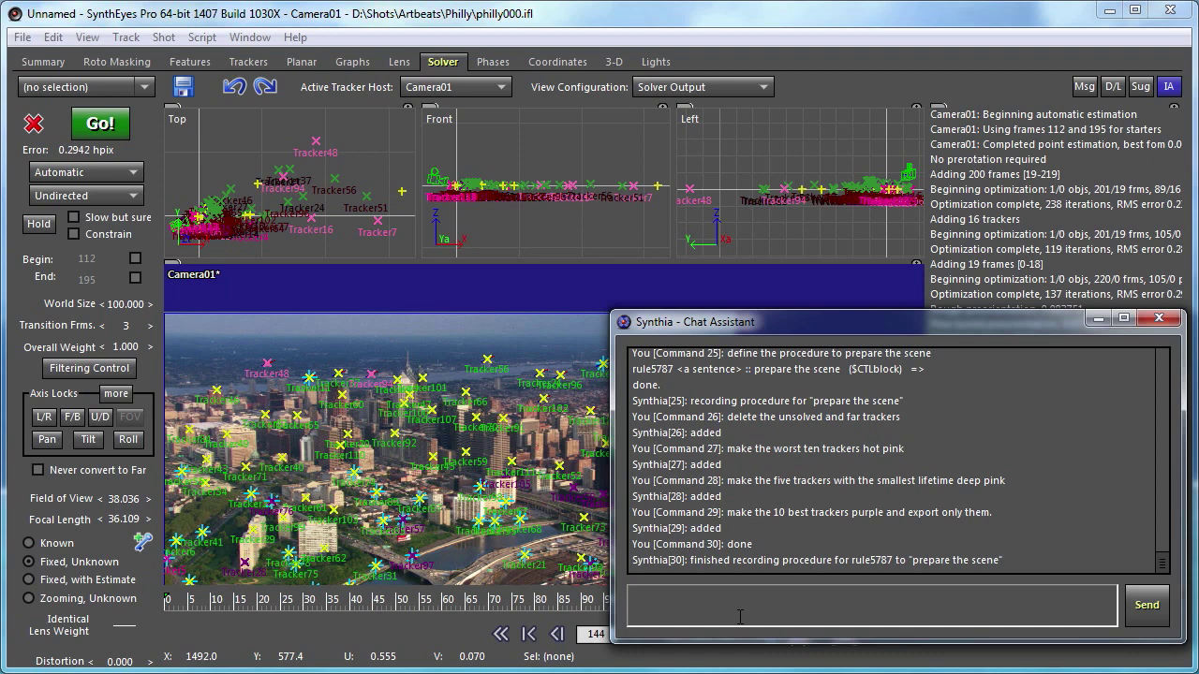
Step: Ask Synthia for the 'rule for prepare the scene' to list its recorded steps
{"action": "type", "text": "ule for prepared"}
{"action": "key", "text": "BackSpace"}
{"action": "key", "text": "BackSpace"}
{"action": "key", "text": "BackSpace"}
{"action": "type", "text": "re the scene"}
{"action": "key", "text": "Return"}
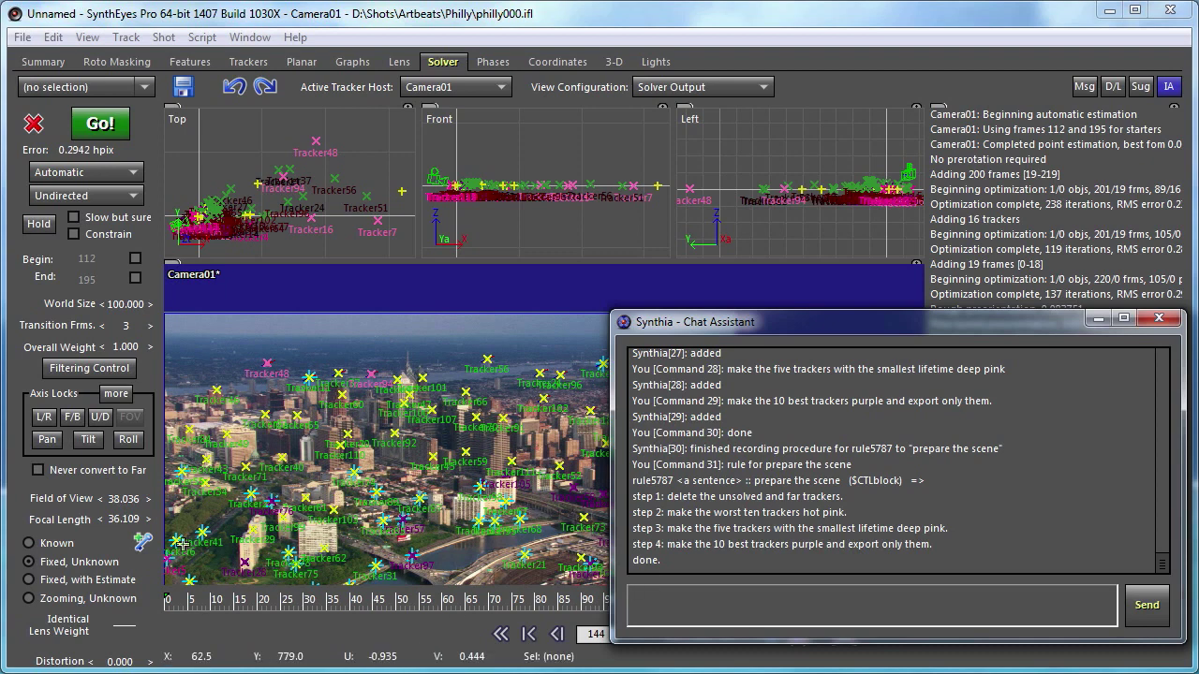
Step: Copy the Notepad script into Synthia to record 'name the clicked tracker a name' and 'name my favorite trackers'
{"action": "key", "text": "alt+Tab"}
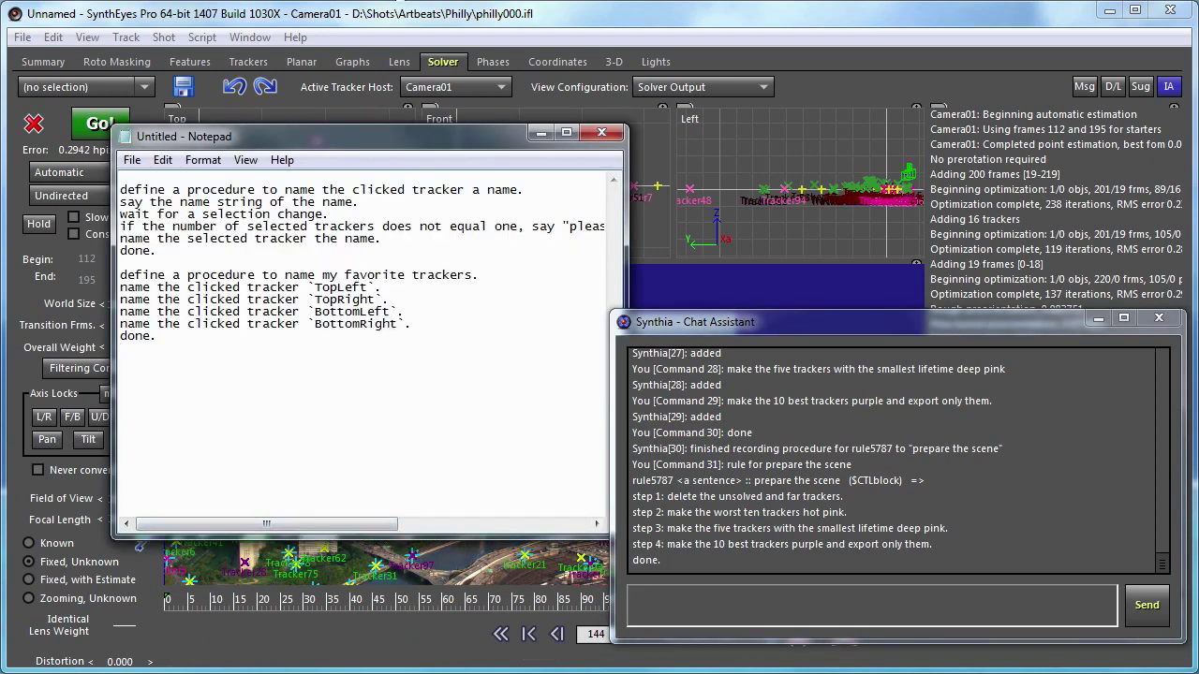
{"action": "left_click_drag", "start_coordinate": [130, 178], "coordinate": [187, 427]}
{"action": "key", "text": "ctrl+c"}
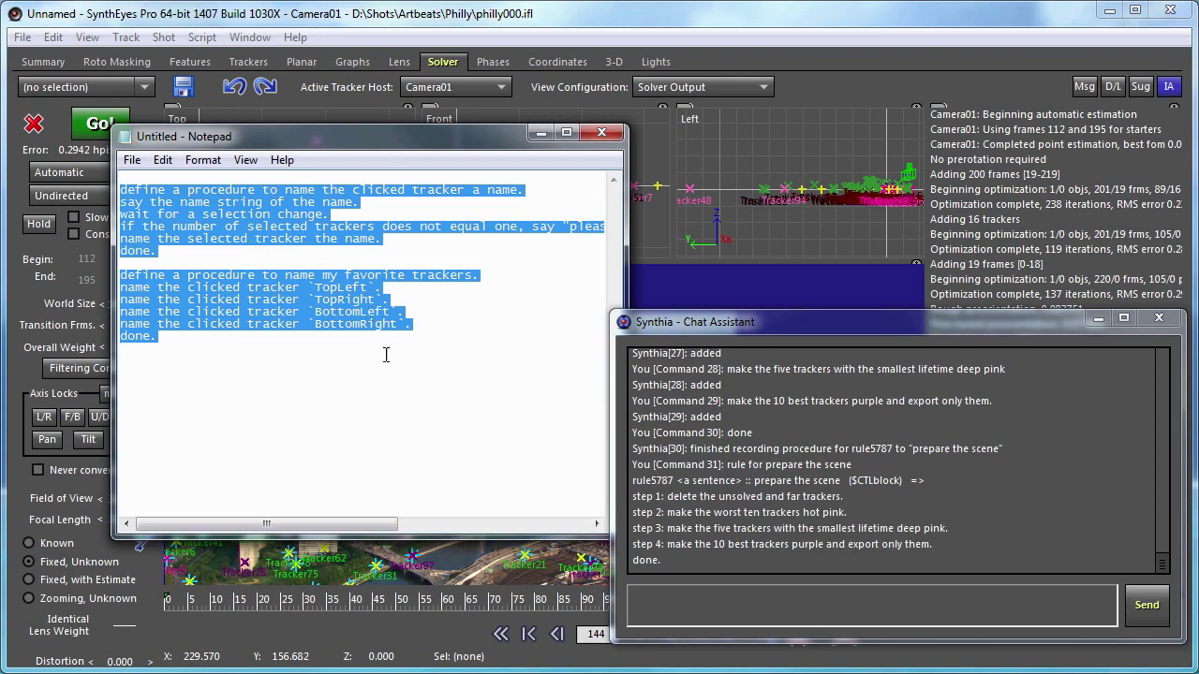
{"action": "left_click", "coordinate": [668, 597]}
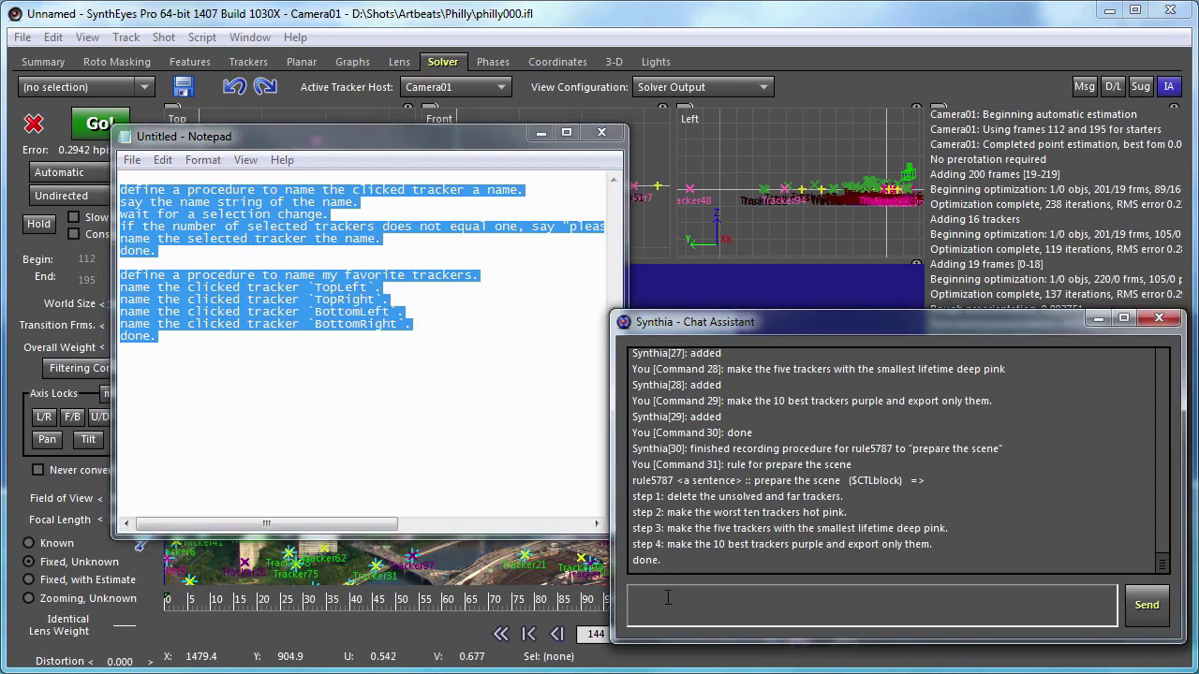
{"action": "key", "text": "ctrl+v"}
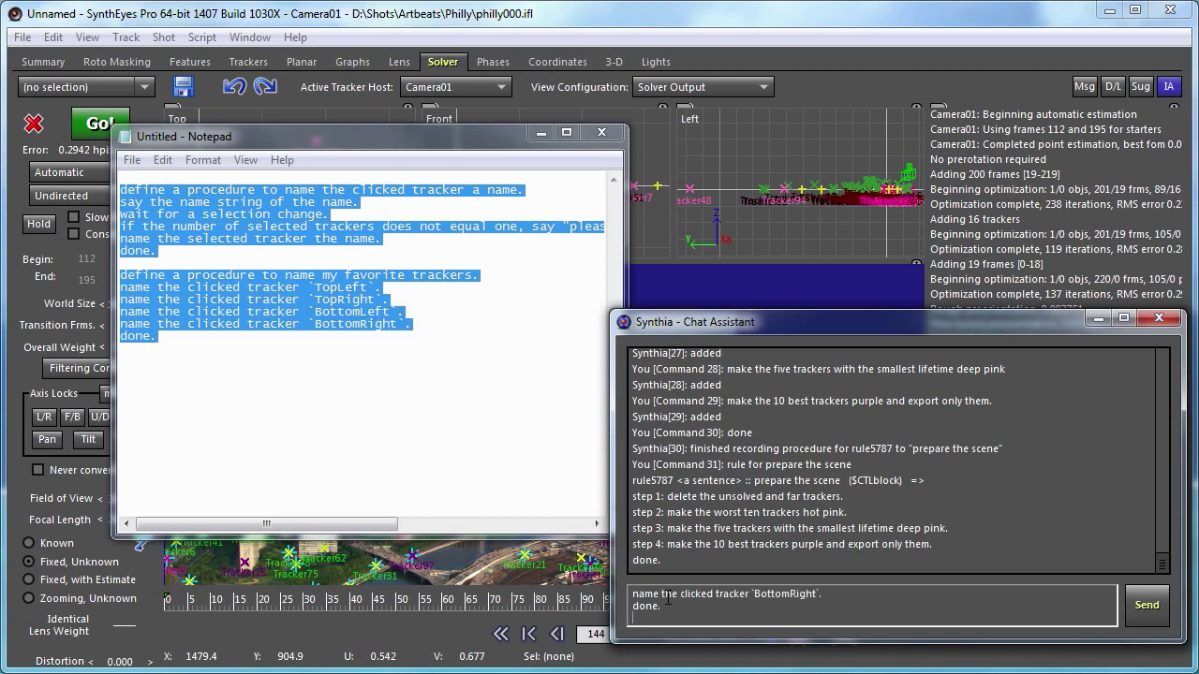
{"action": "left_click", "coordinate": [1145, 624]}
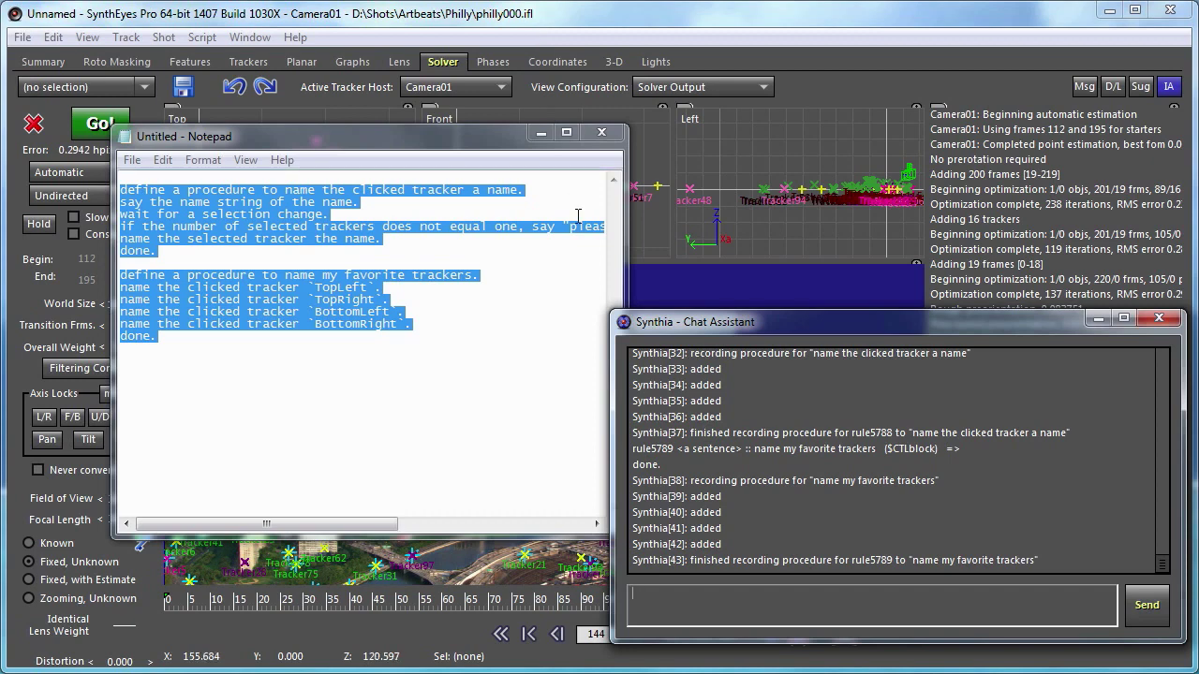
{"action": "left_click", "coordinate": [591, 19]}
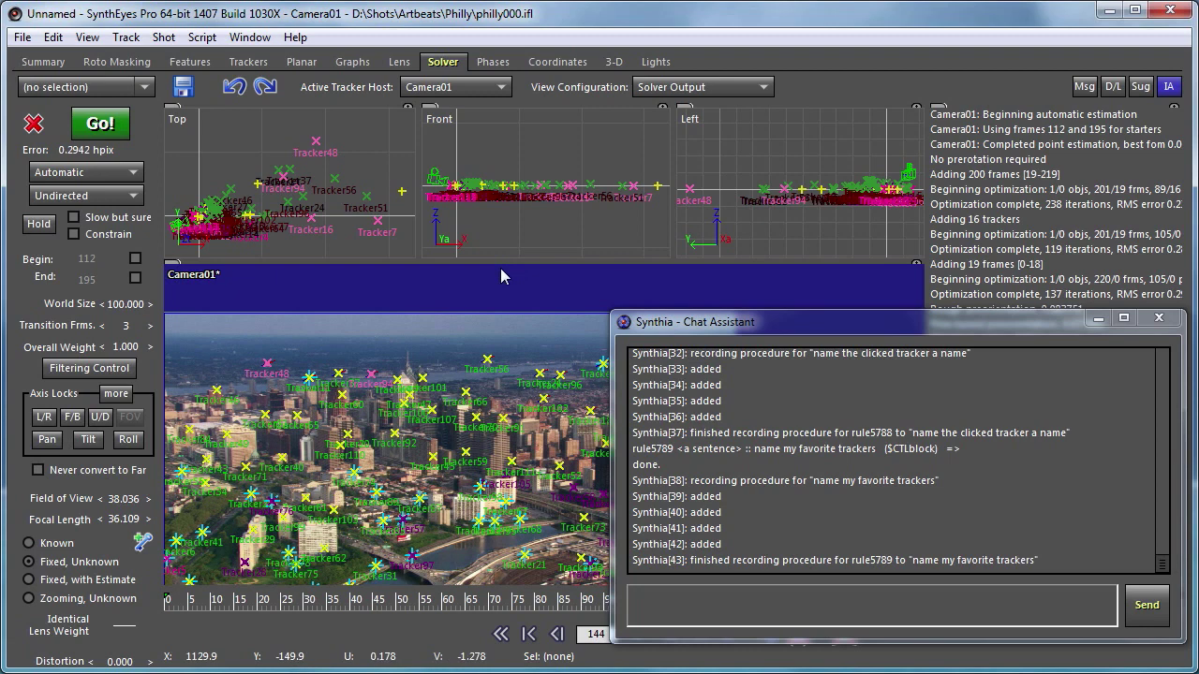
Step: At frame 0, run 'name my favorite trackers' in camera view through Synthia
{"action": "key", "text": "Home"}
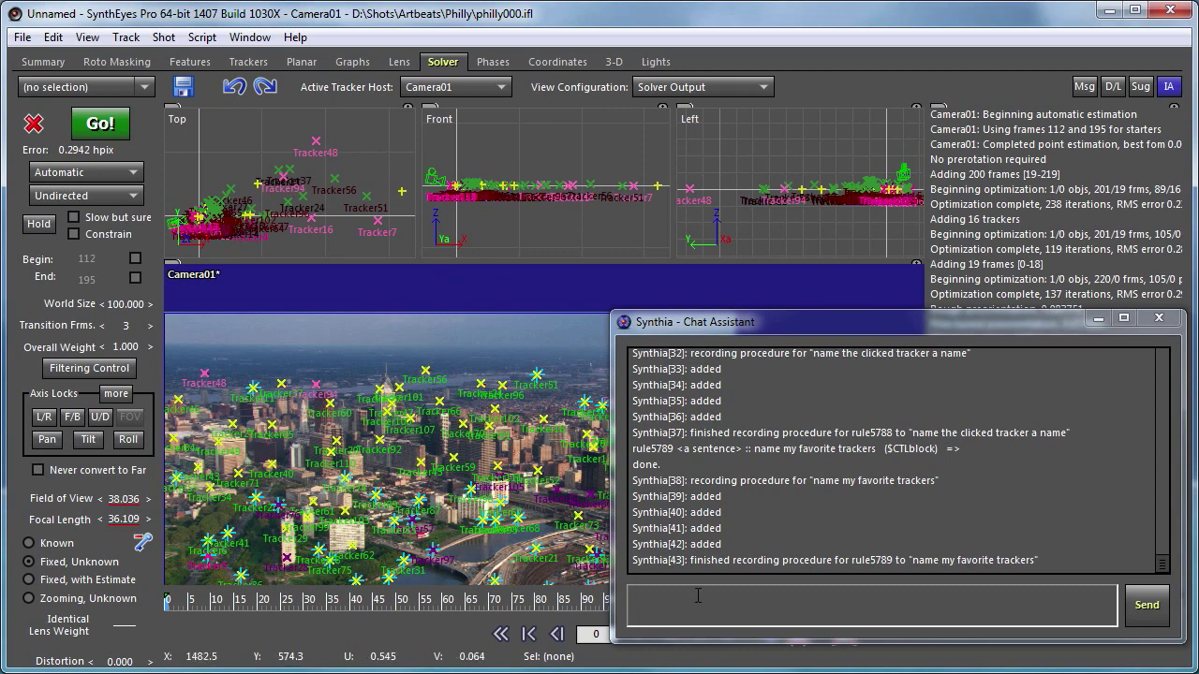
{"action": "left_click", "coordinate": [697, 596]}
{"action": "type", "text": "nanme"}
{"action": "key", "text": "BackSpace"}
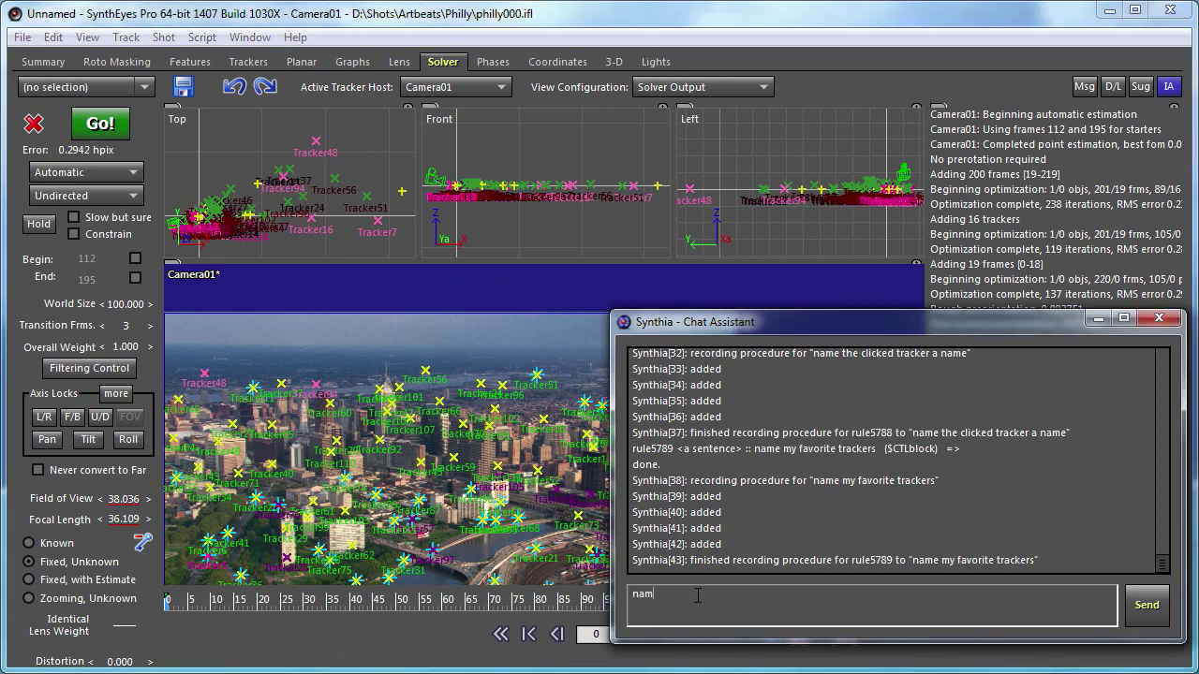
{"action": "type", "text": "e my favorite"}
{"action": "type", "text": " trackers"}
{"action": "type", "text": "camera view."}
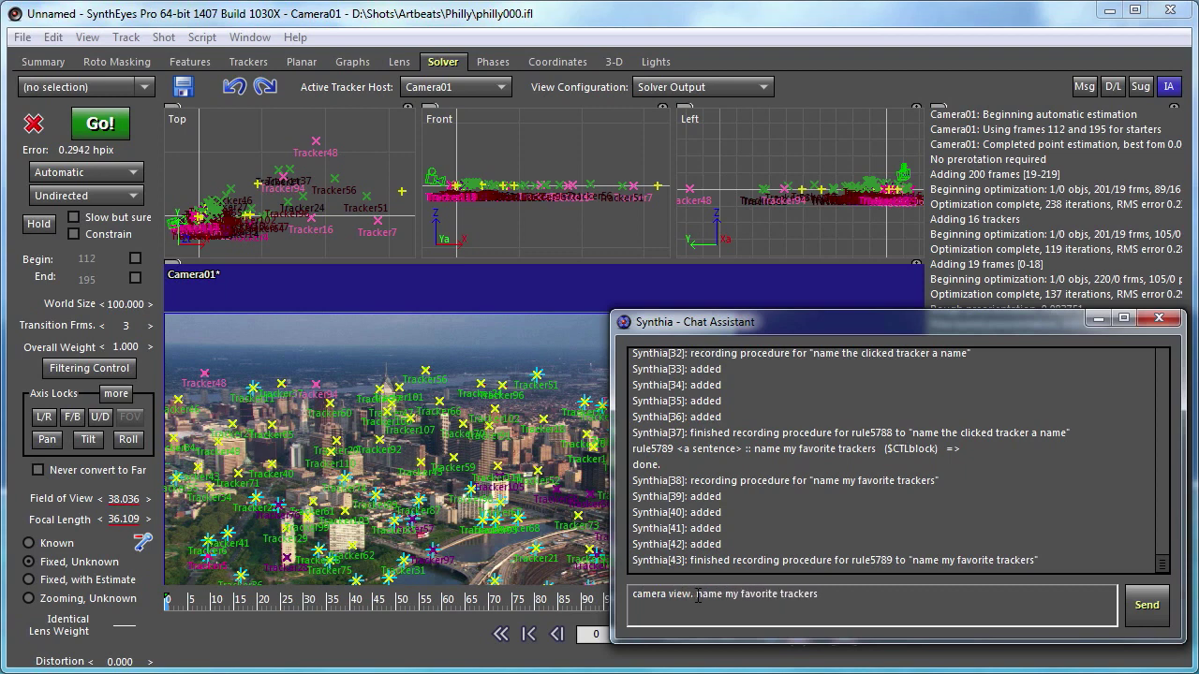
{"action": "key", "text": "Return"}
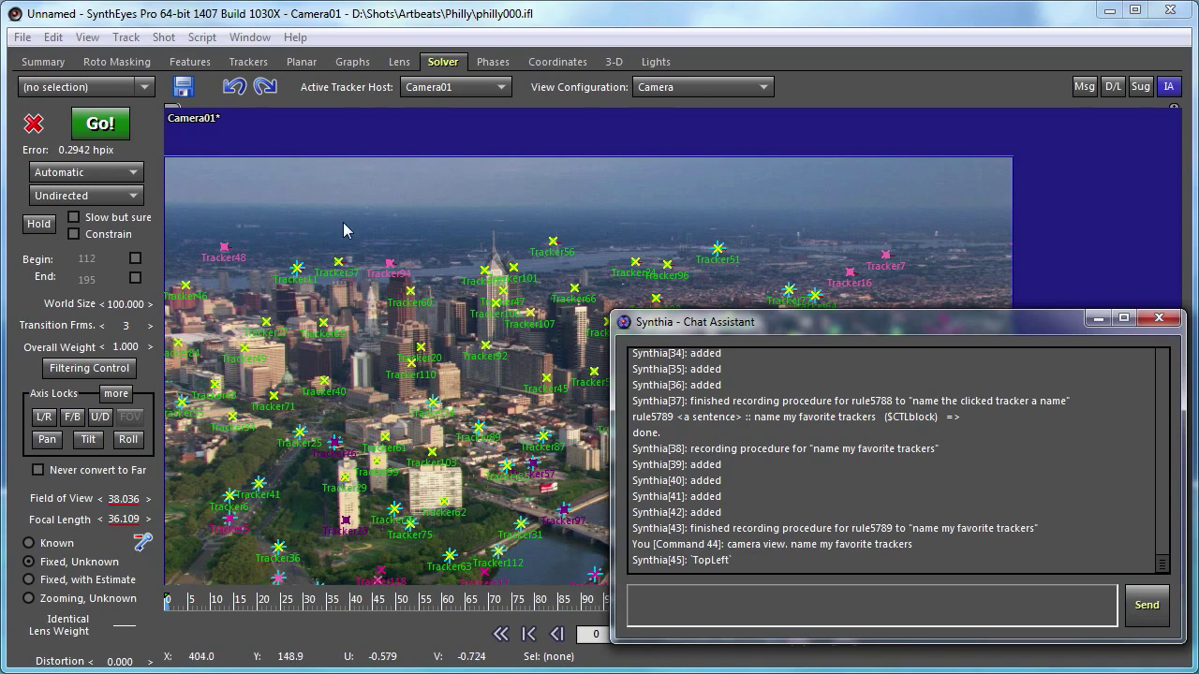
Step: Pick the four corner trackers to name them TopLeft, TopRight, BottomLeft and BottomRight
{"action": "middle_click_drag", "start_coordinate": [375, 208], "coordinate": [396, 145]}
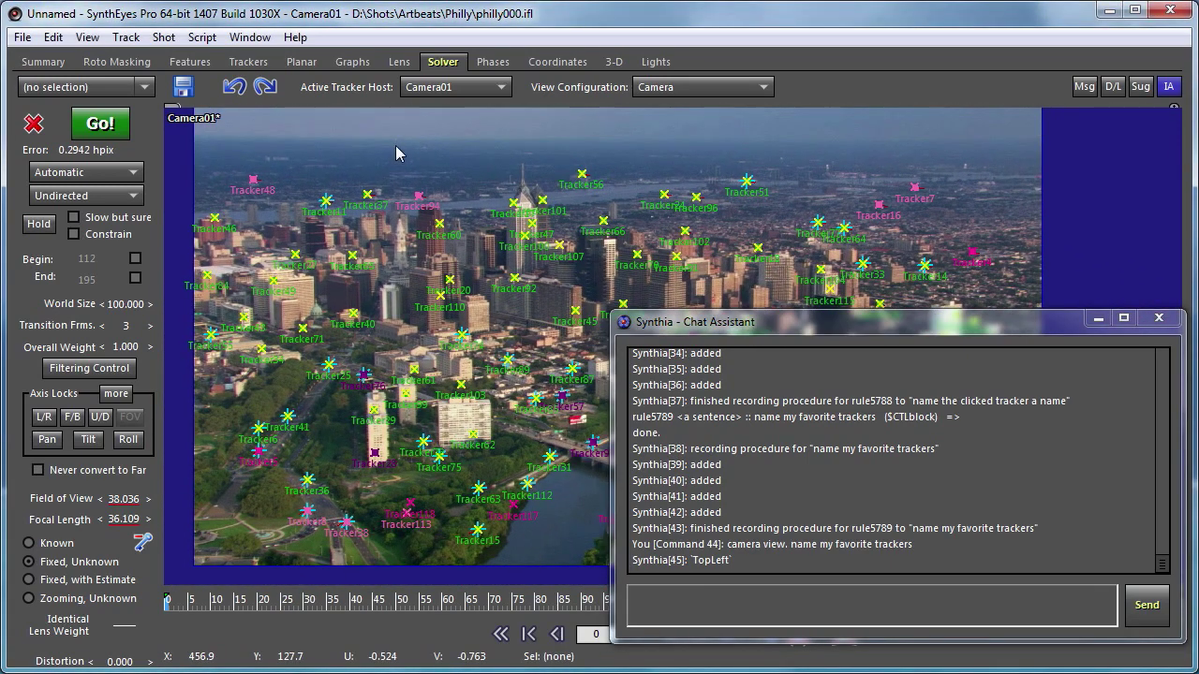
{"action": "left_click", "coordinate": [324, 199]}
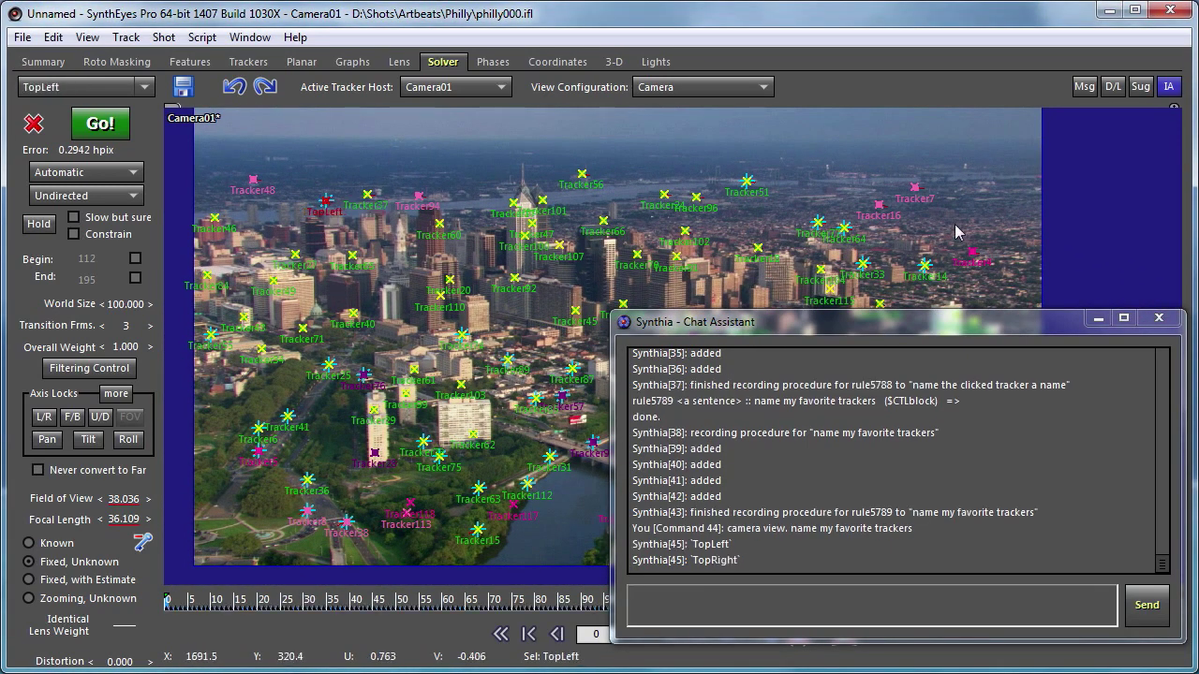
{"action": "left_click", "coordinate": [917, 189]}
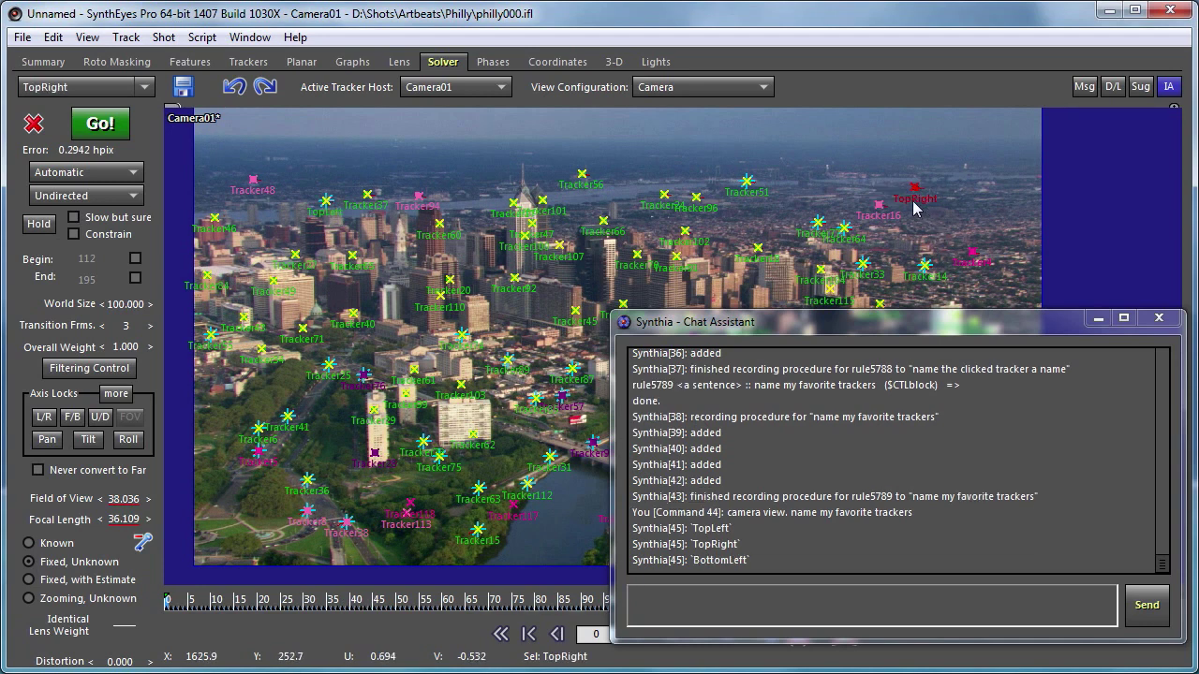
{"action": "left_click", "coordinate": [308, 481]}
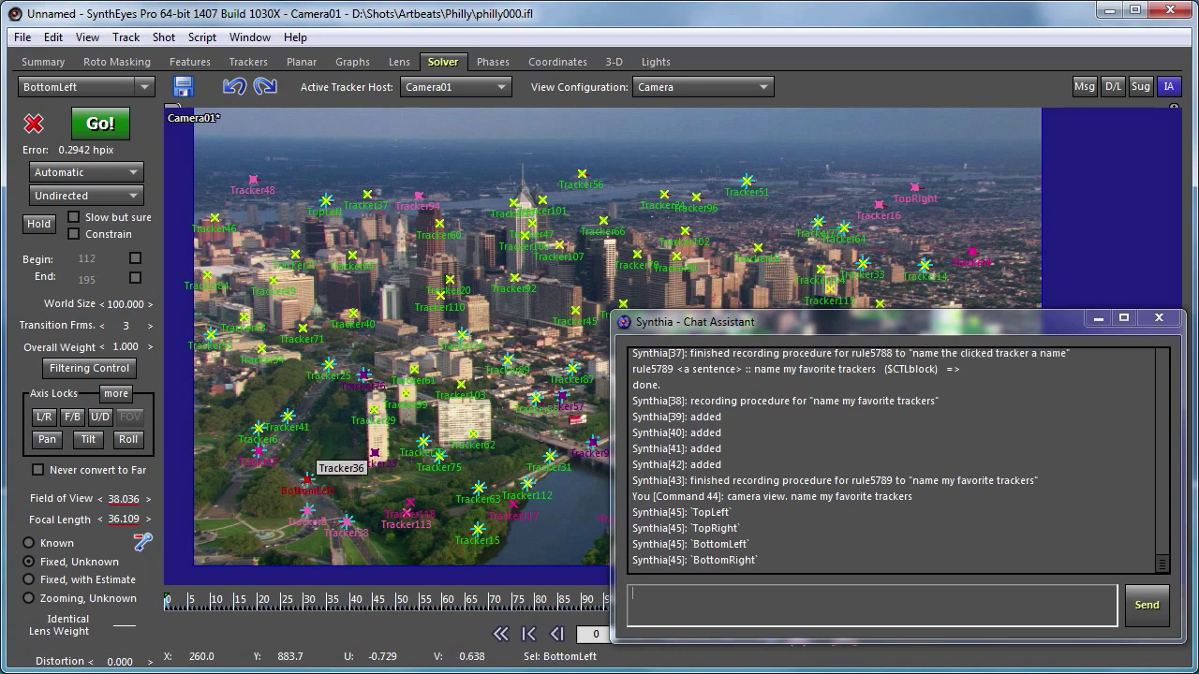
{"action": "left_click_drag", "start_coordinate": [783, 321], "coordinate": [322, 159]}
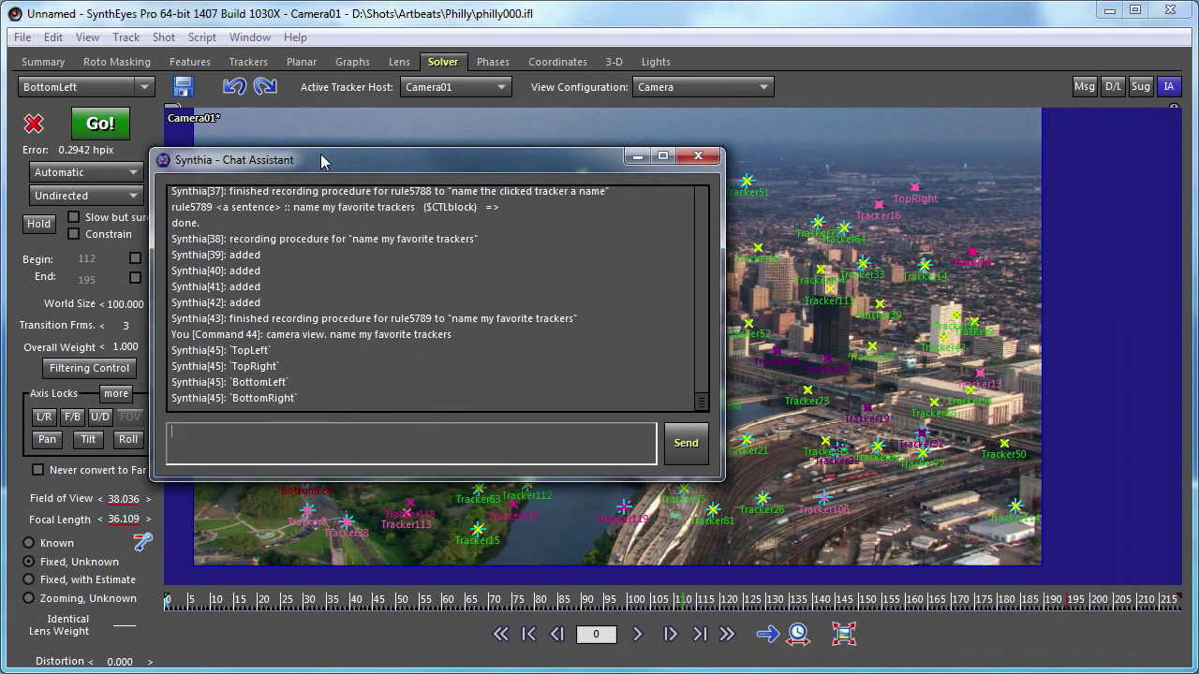
{"action": "left_click", "coordinate": [998, 443]}
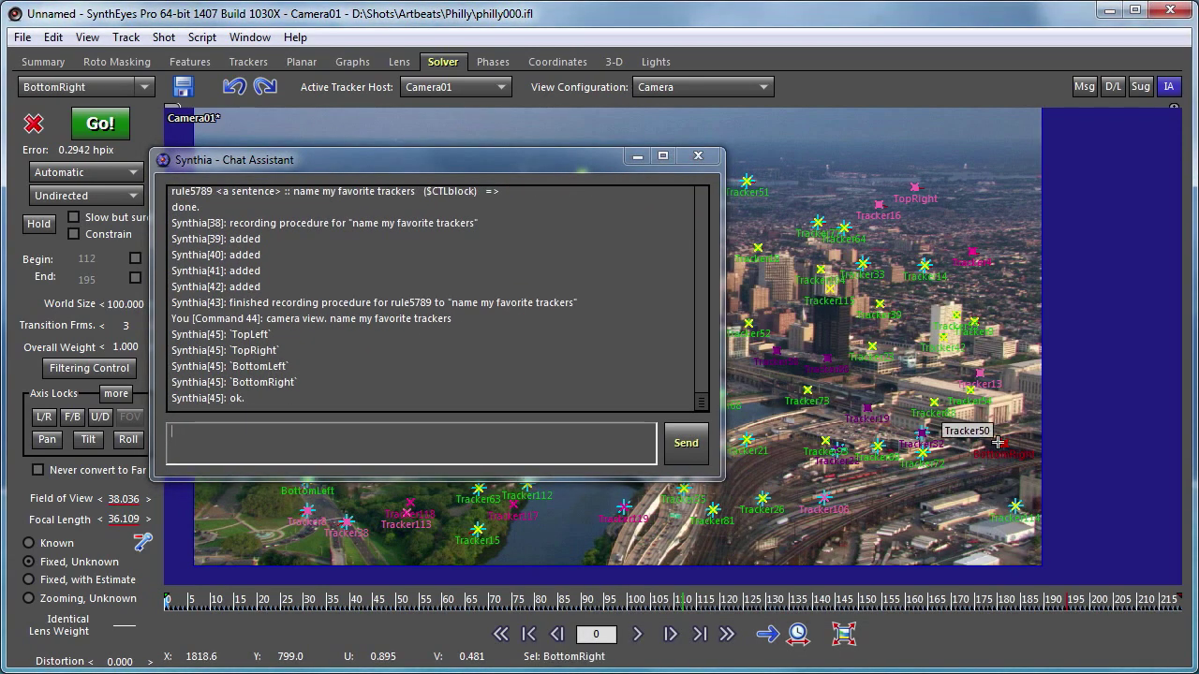